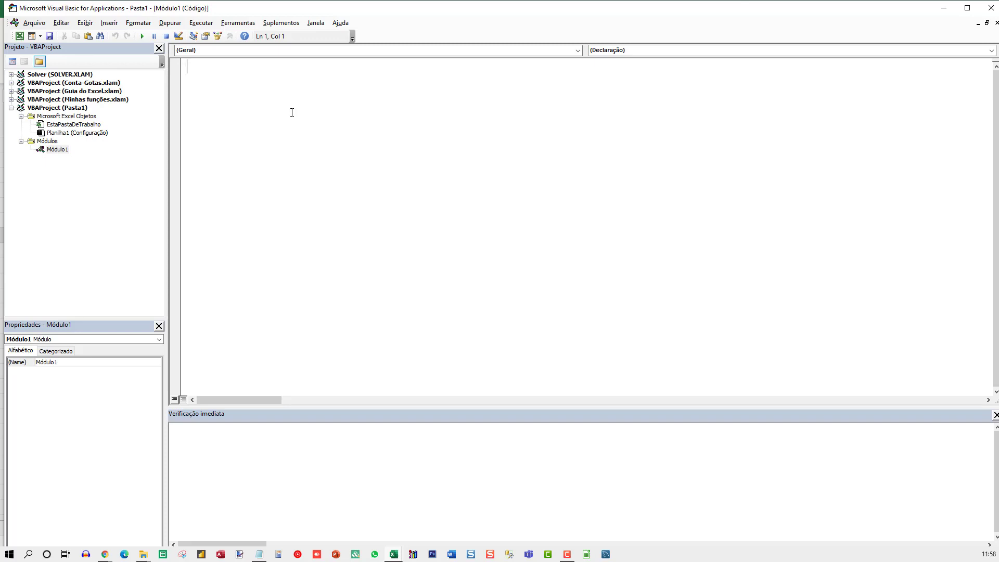
Step: Create the Sub lsSelecionarPasta() procedure and declare fDlg As FileDialog
type("Sub")
type("ls Se")
type("lecionarPasta")
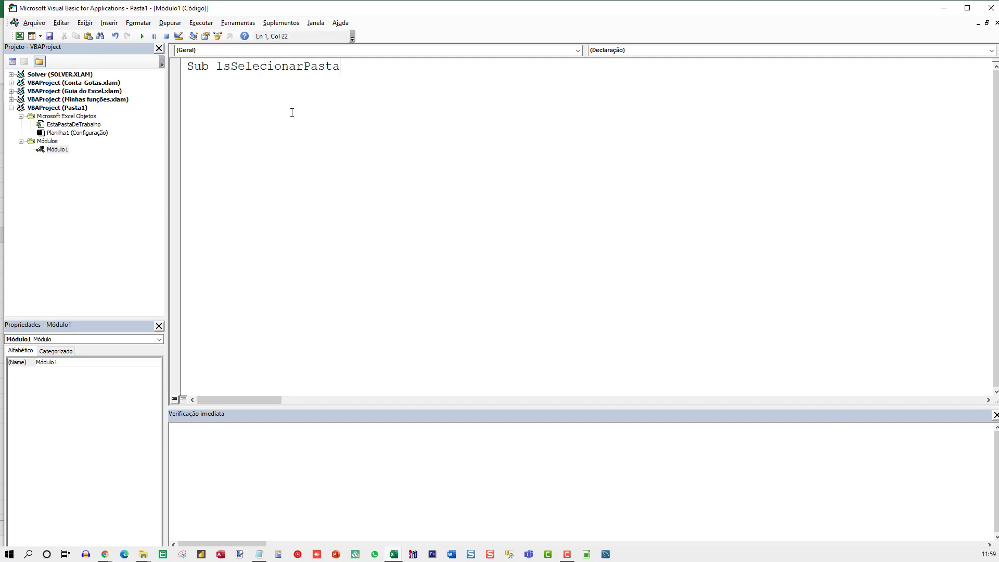
type("(")
key("Return")
key("Return")
type("Dim")
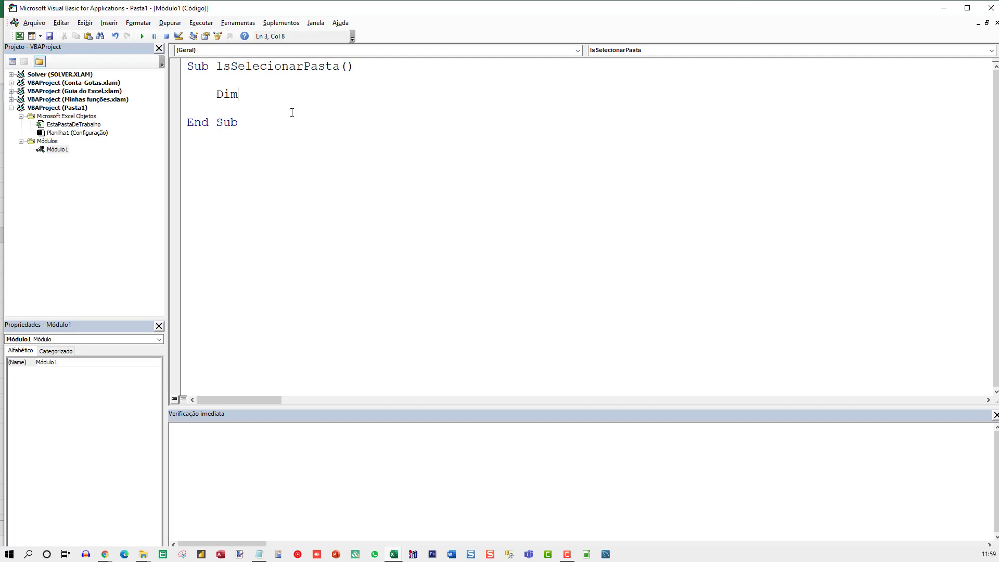
type("fd")
key("BackSpace")
type("Dl")
type("g As Fi")
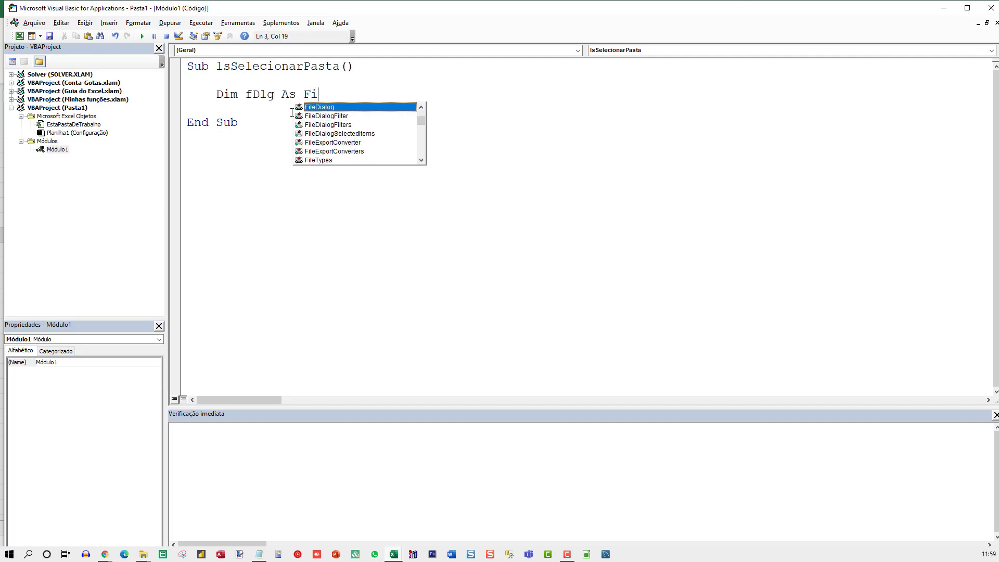
key("Tab")
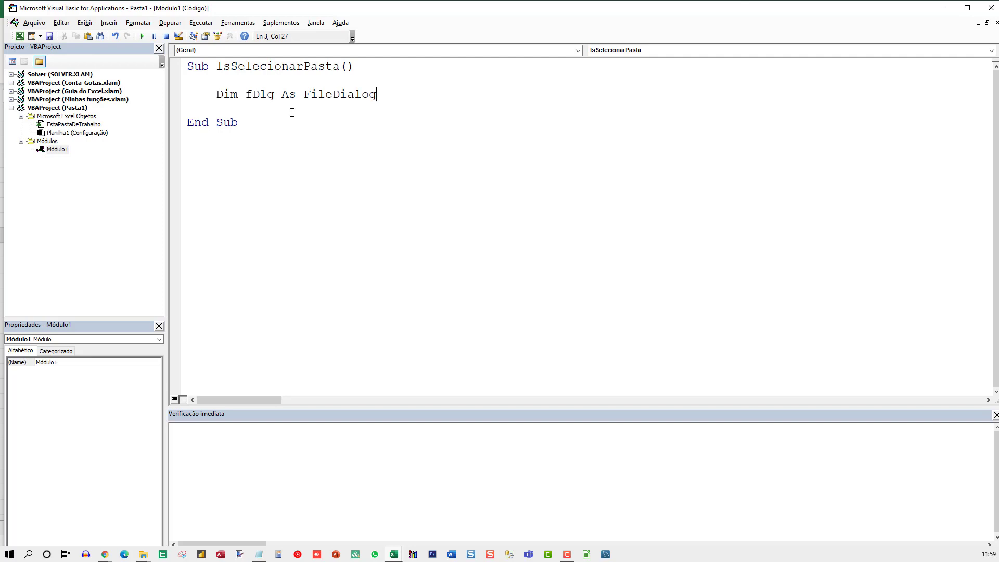
key("Return")
Step: Declare lArquivo As String, align both As keywords, and add blank lines before End Sub
type("Dim")
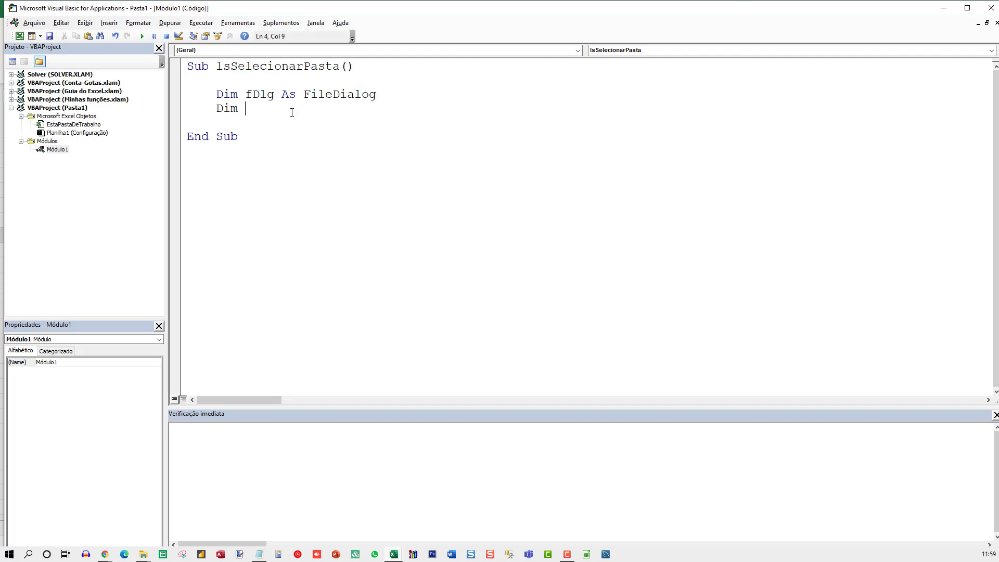
type(" lArquivo As")
type(" String")
key("Escape")
key("Up")
key("ctrl+Left")
key("ctrl+Left")
key("Tab")
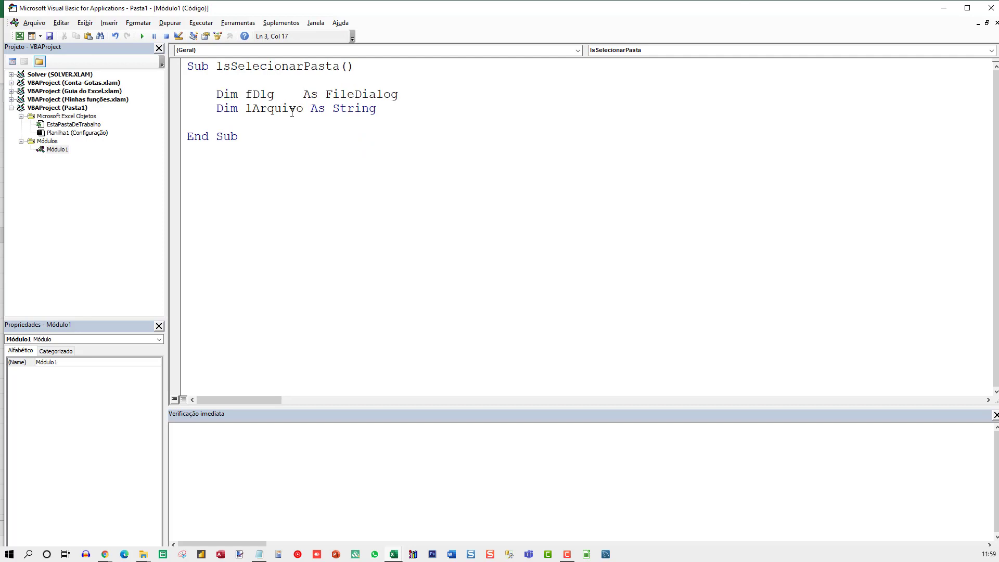
key("Tab")
key("Down")
key("ctrl+Left")
key("ctrl+Left")
key("Tab")
key("Down")
key("Return")
key("Return")
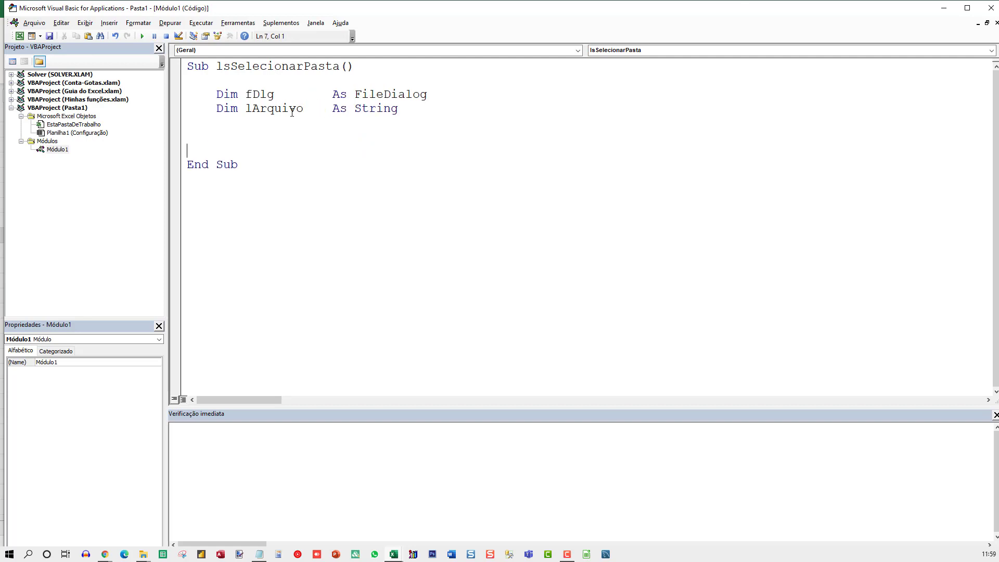
key("Up")
Step: Add the comment 'Chamar o objeto passando os parâmetros' and Set fDlg = Application.FileDialog(msoFileDialogFolderPicker)
type("Chama")
type("r o ")
type("objeto p")
type("assando os par")
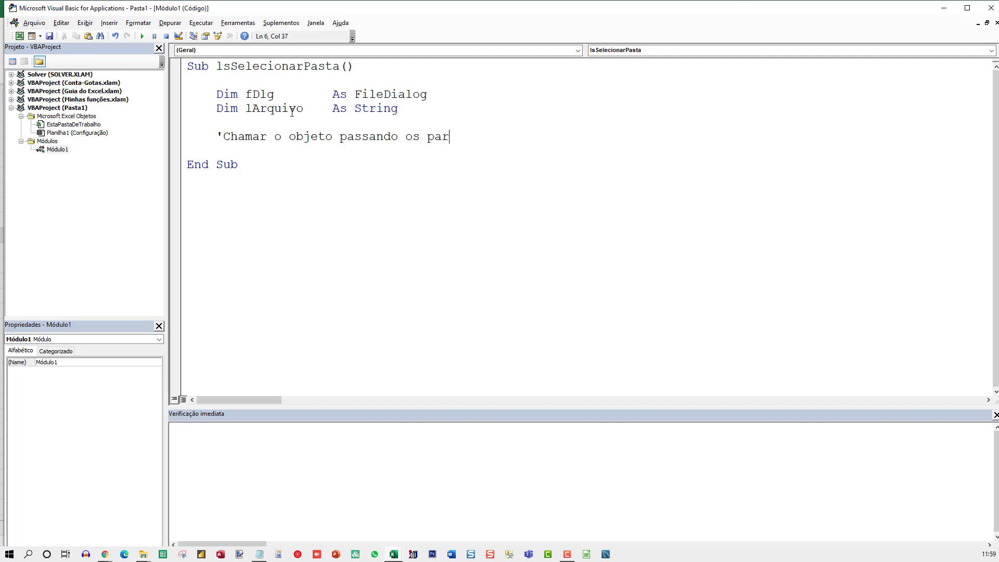
type("âmetros")
key("Return")
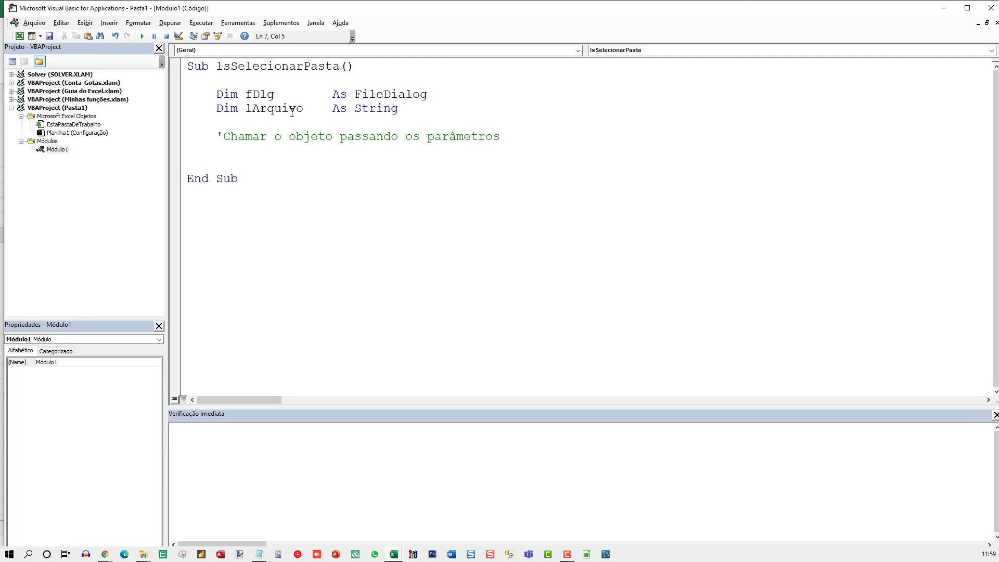
type("setf")
type("dl")
type("g")
type(" = Applic")
type("ation.Fil")
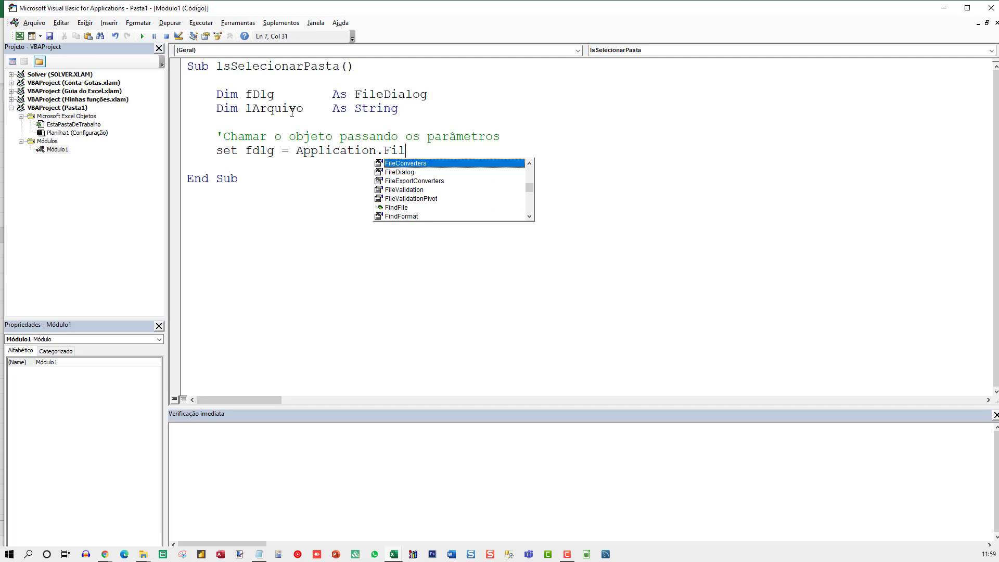
type("ed")
key("Tab")
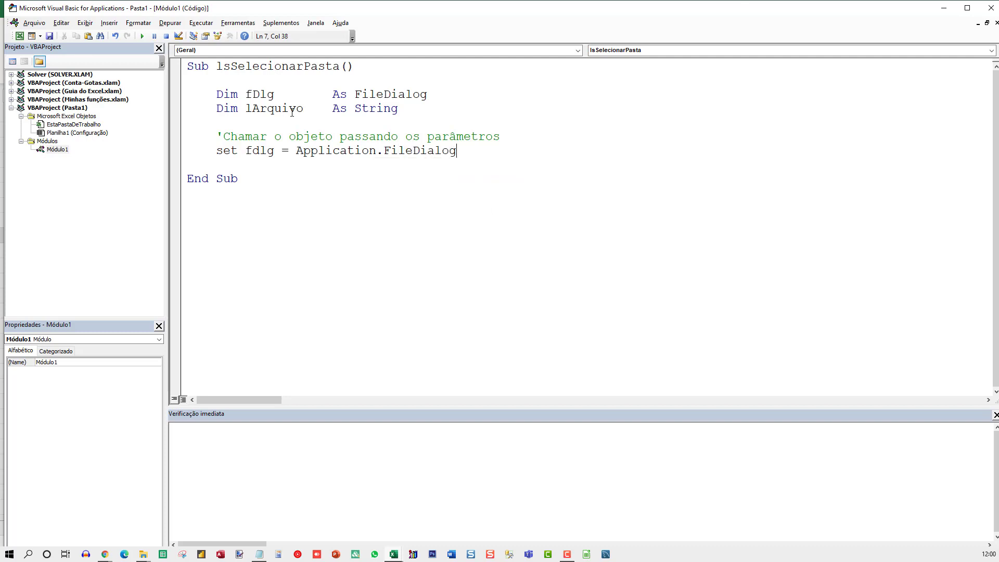
type("()")
type("F")
type("ileDia")
type("logType")
type(":=")
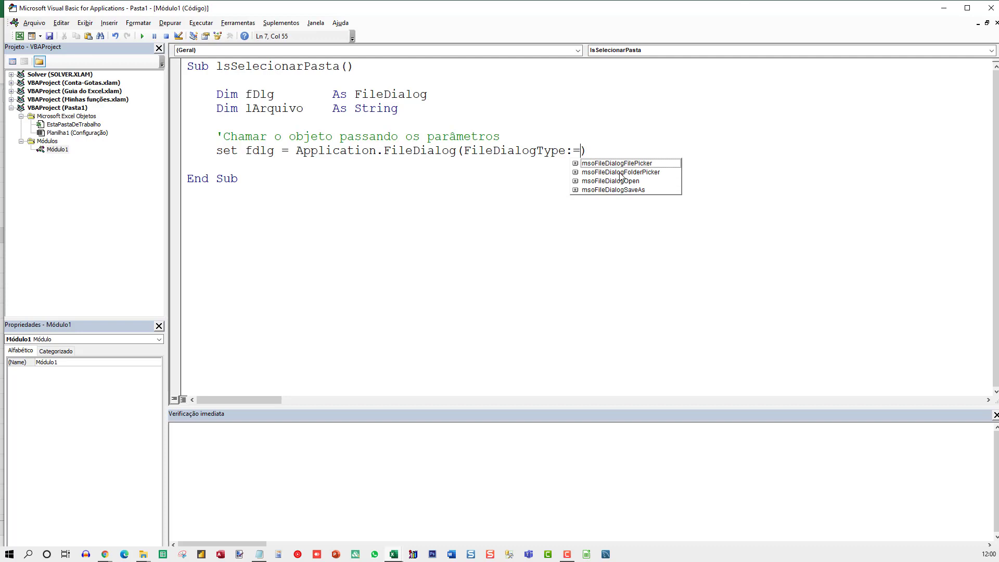
double_click(621, 172)
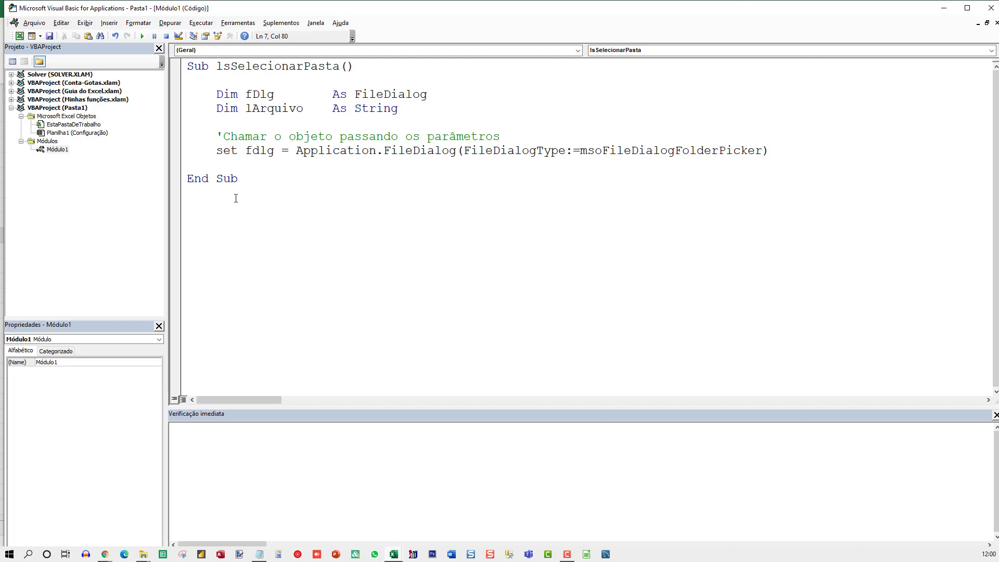
left_click(239, 151)
Step: Add a With fDlg … End With block below the Set statement
key("End")
key("Return")
key("Return")
type("whit")
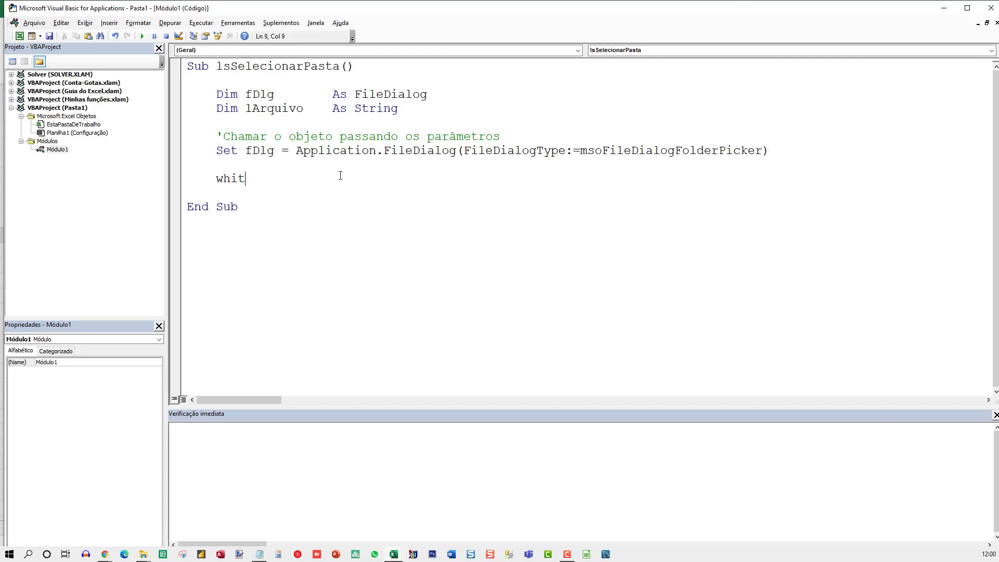
key("BackSpace")
key("BackSpace")
key("BackSpace")
type("ith fl")
key("BackSpace")
type("dlg")
key("Return")
key("Return")
type("en")
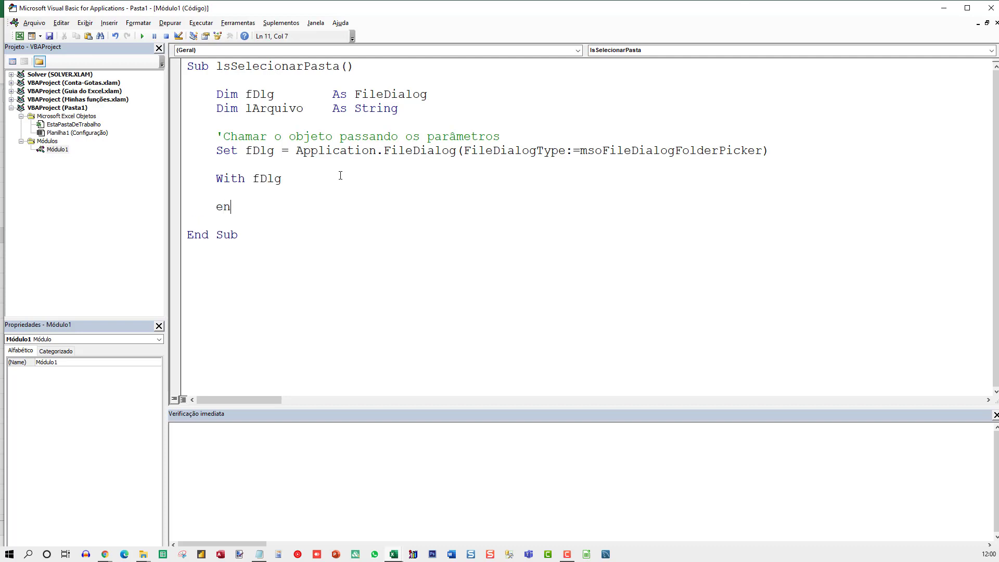
type("d with")
key("Up")
key("Return")
key("Up")
Step: Inside the block, add a comment about multiple selection and .AllowMultiSelect = False
type("'")
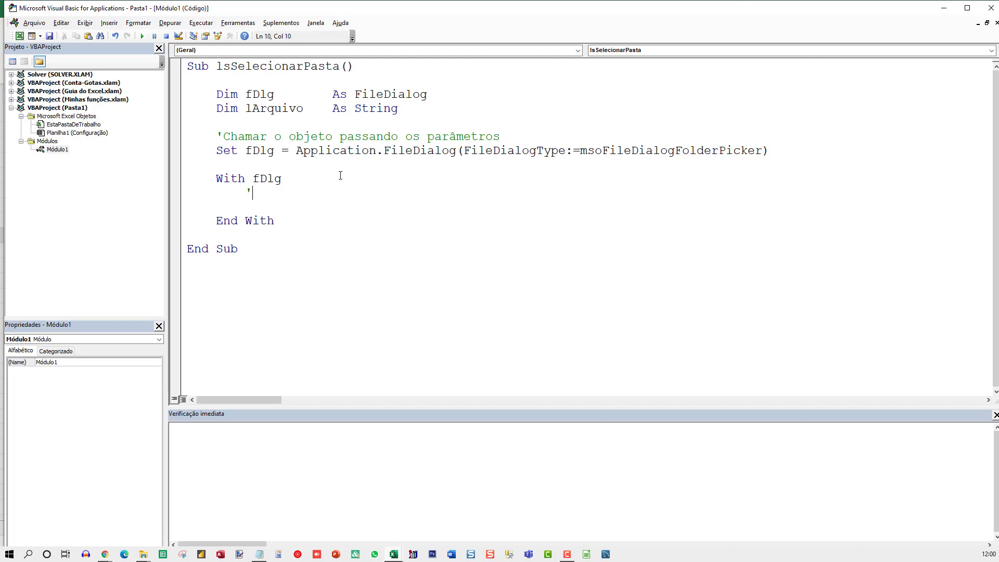
type("Alterar ")
type("esta pr")
type("opriedade pra tru ")
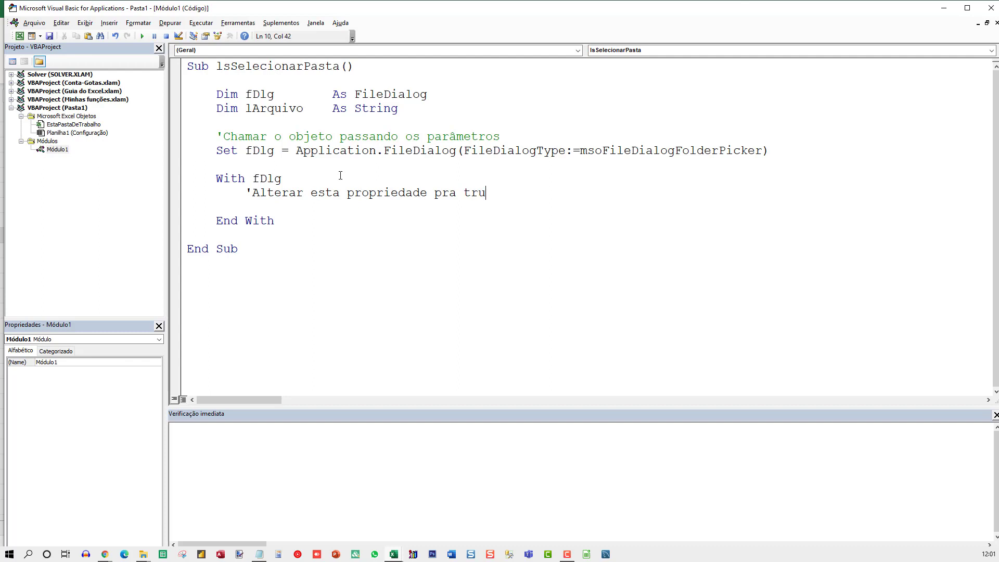
type("que permit")
type("irá a seleção ")
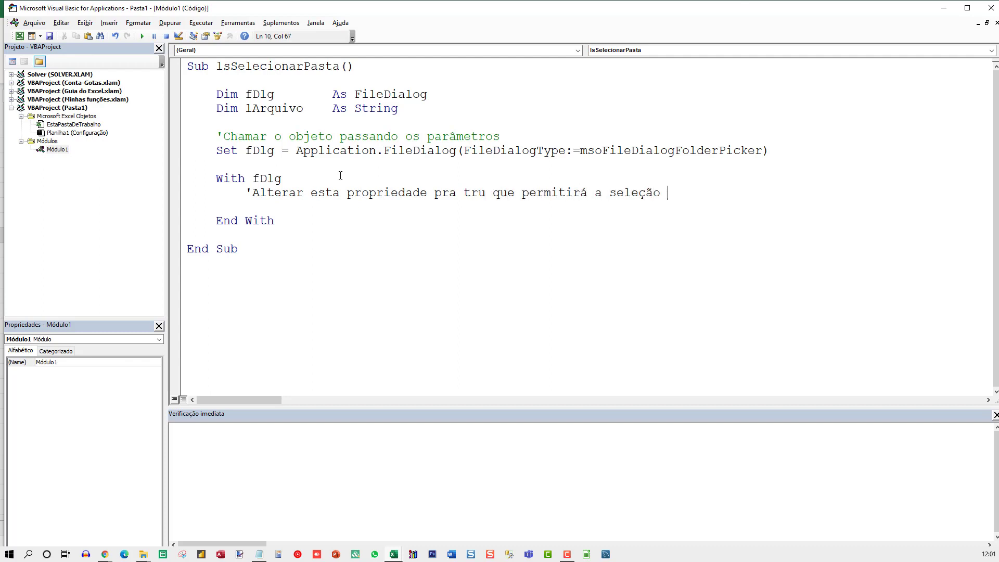
type("de vários arquivos")
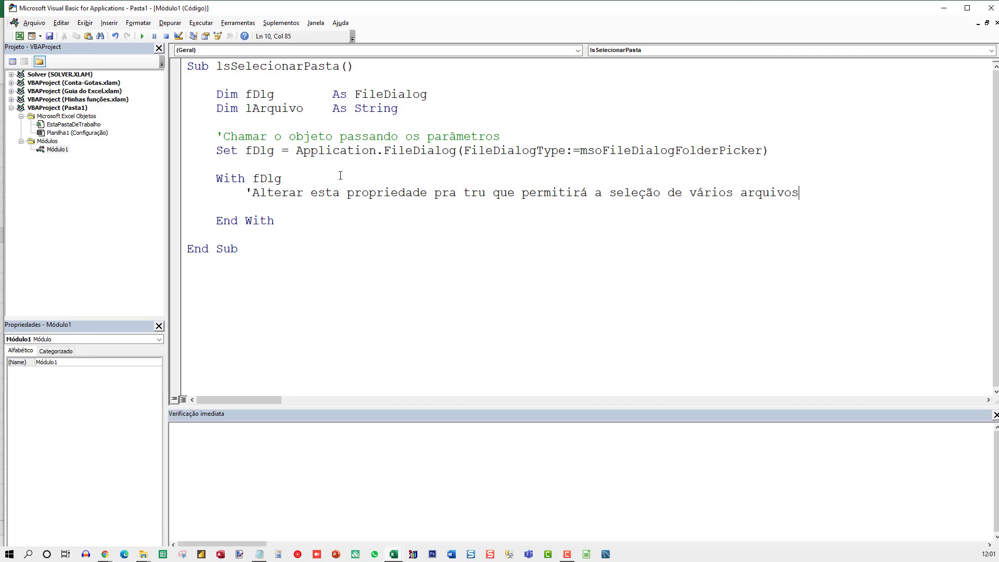
key("Return")
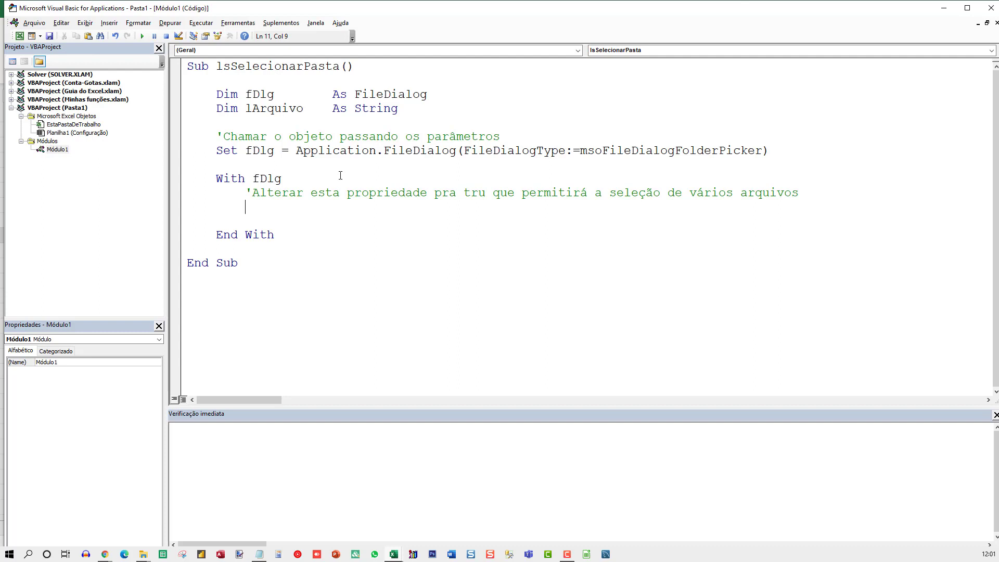
type(".A")
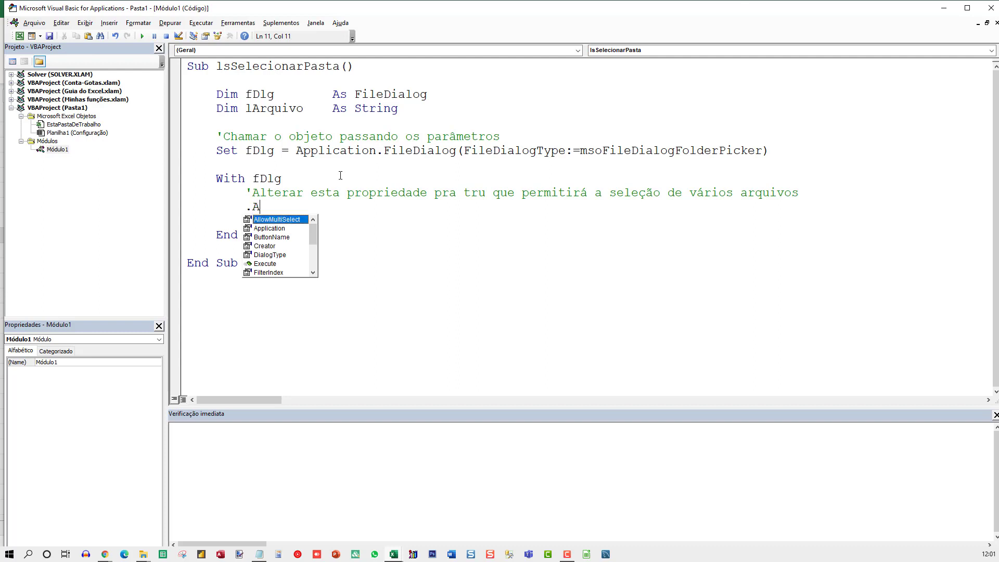
key("Tab")
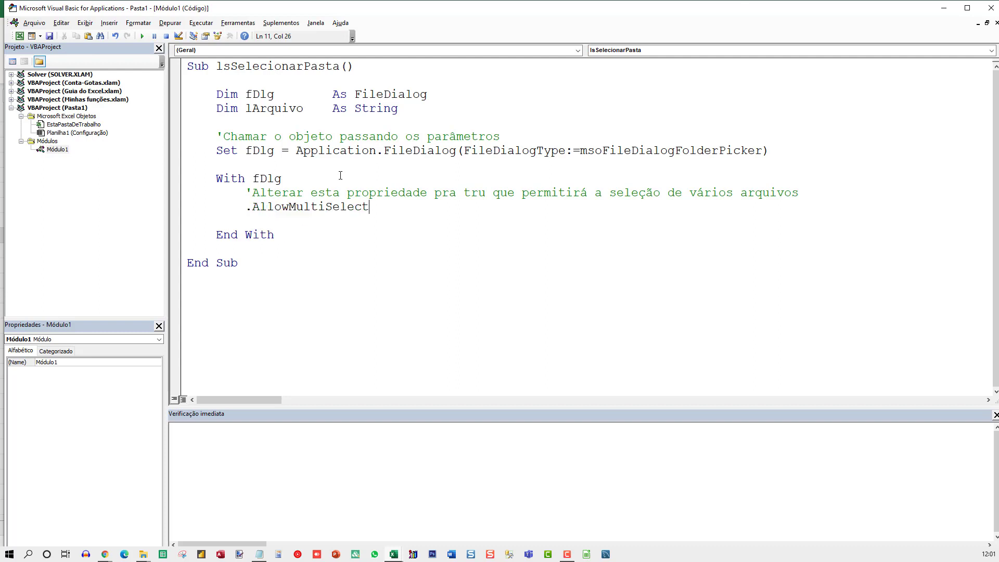
type(" = False")
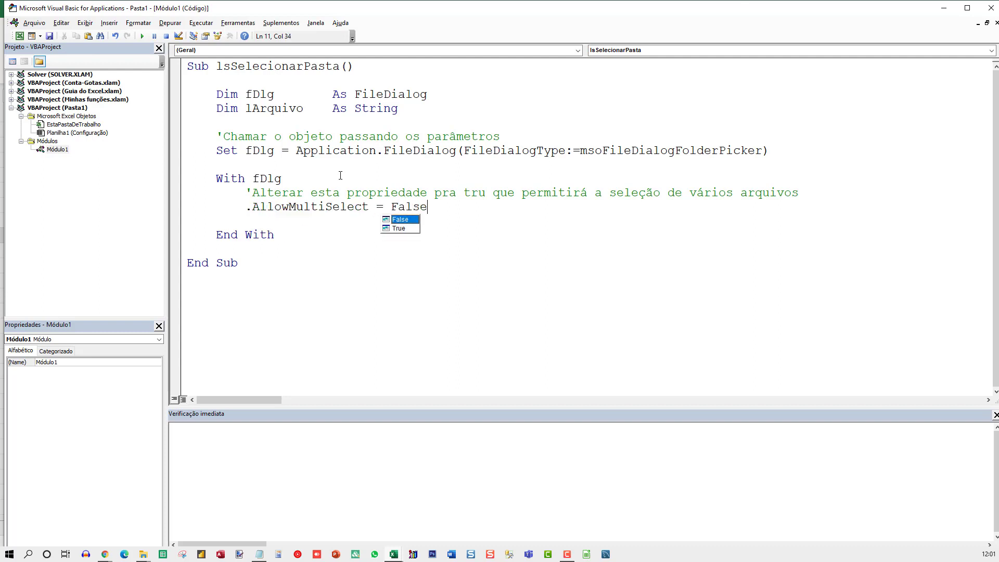
key("Escape")
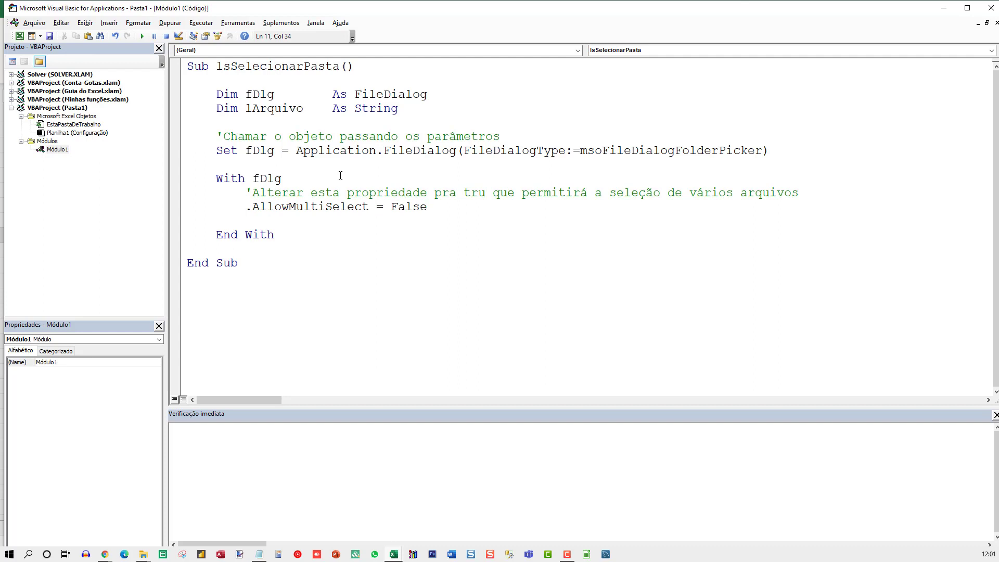
key("Return")
key("Return")
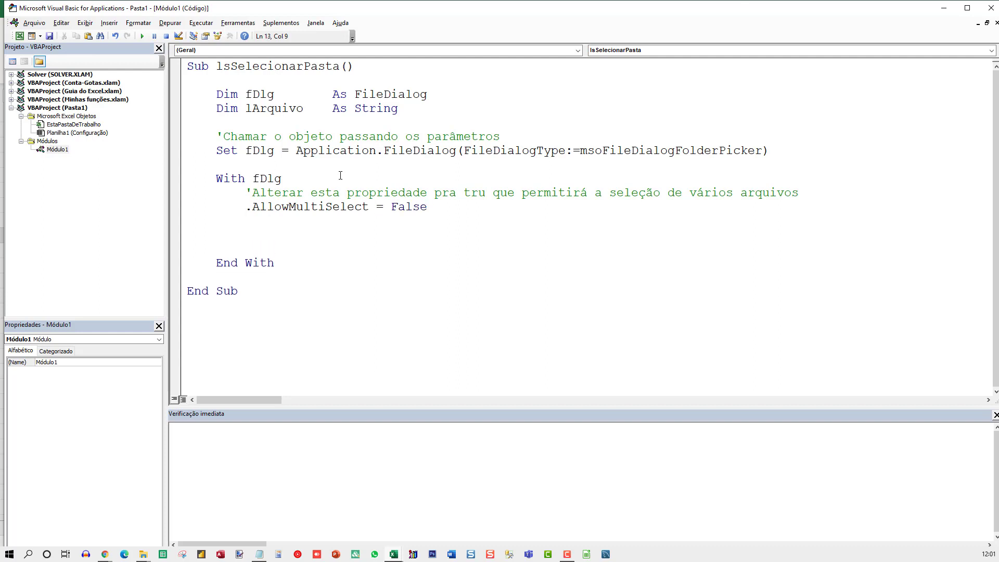
Step: Add the comment 'Forma de visualização dos arquivos' and .InitialView = msoFileDialogViewDetails
type("'")
type("Forma")
type(" de visua")
type("lização dos arquivos")
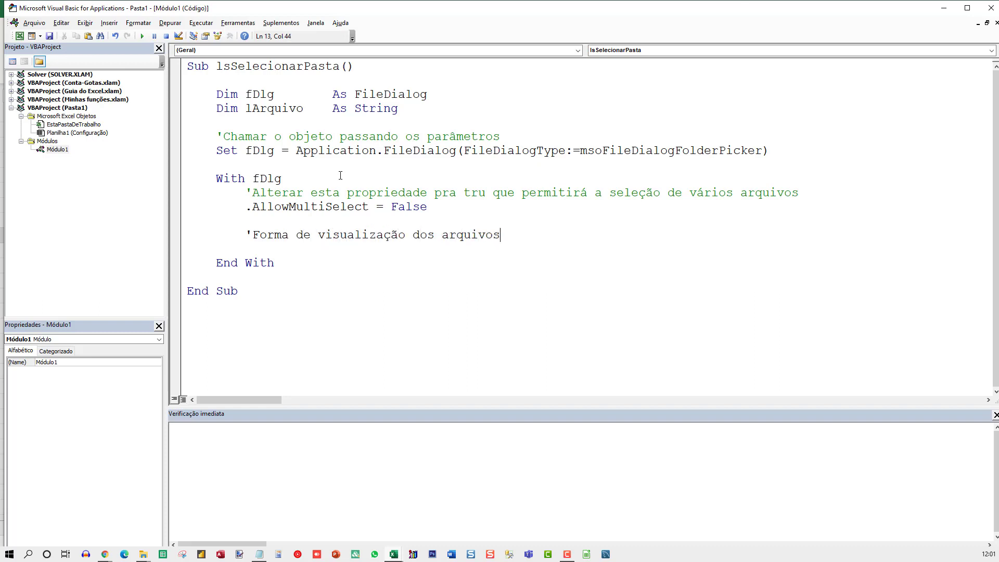
key("Return")
type(".")
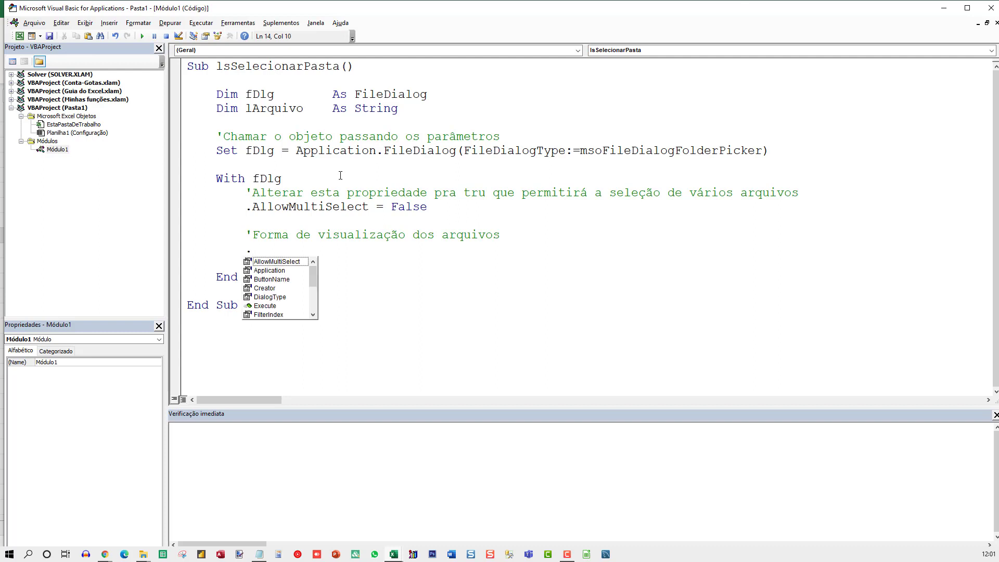
type("Ini")
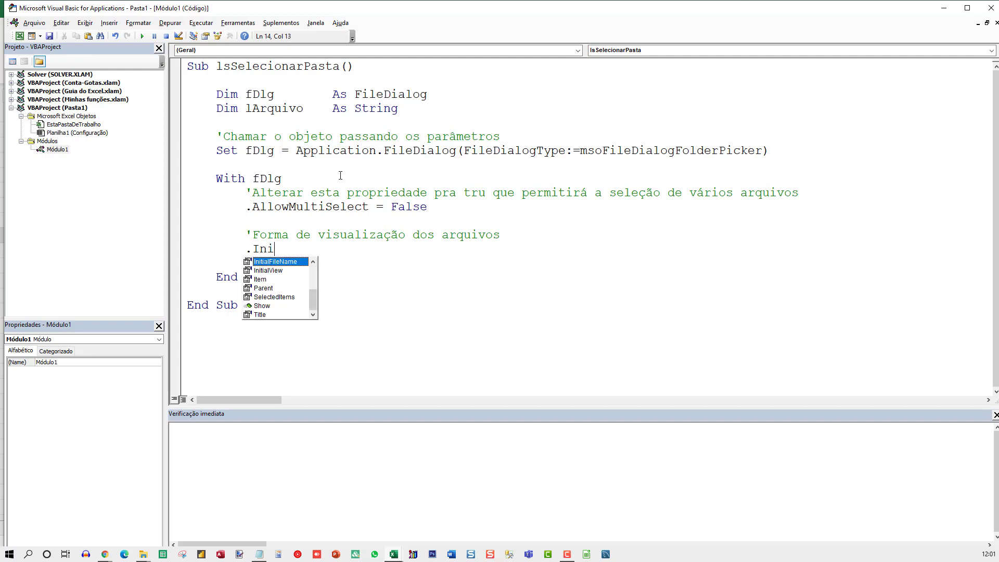
key("Down")
key("Tab")
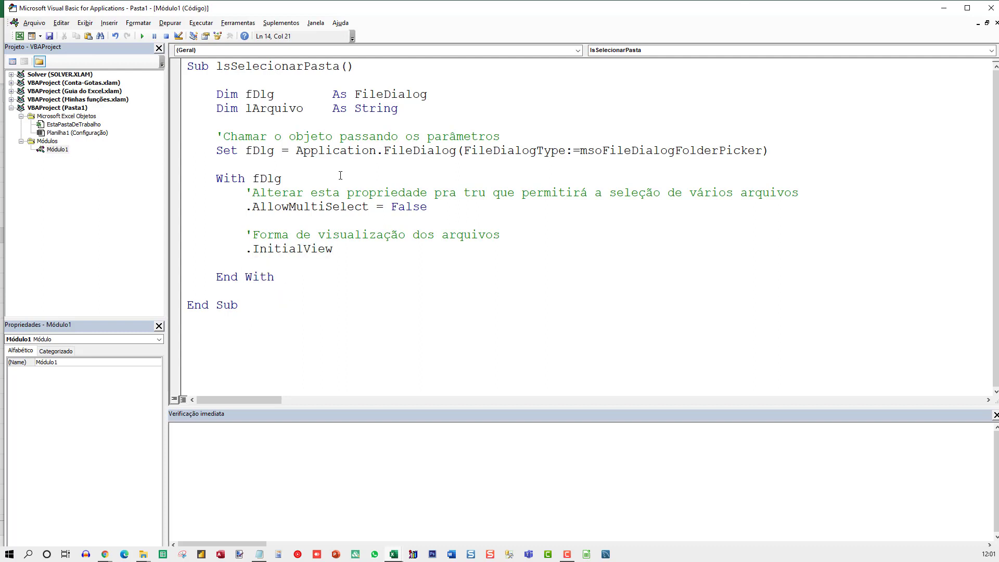
type("= msoF")
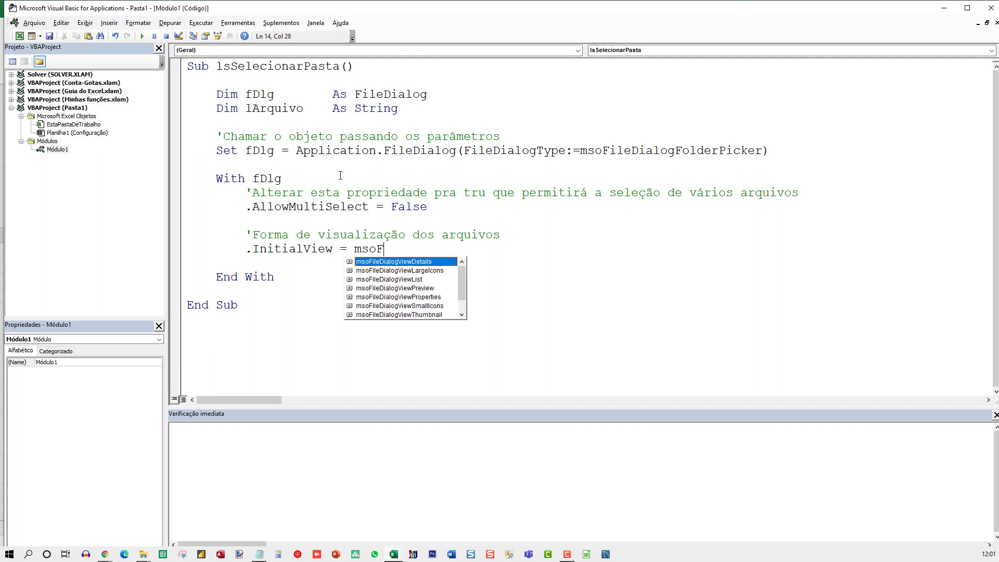
type("ile")
key("Tab")
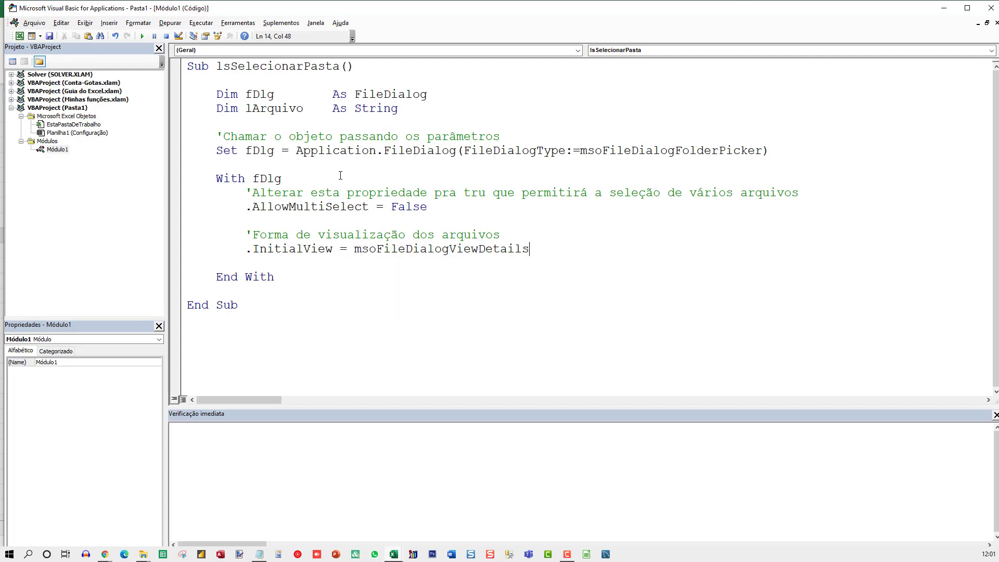
Step: Add blank lines and the comment 'Filtro de arquivos' below the InitialView line
key("ctrl+shift+Left")
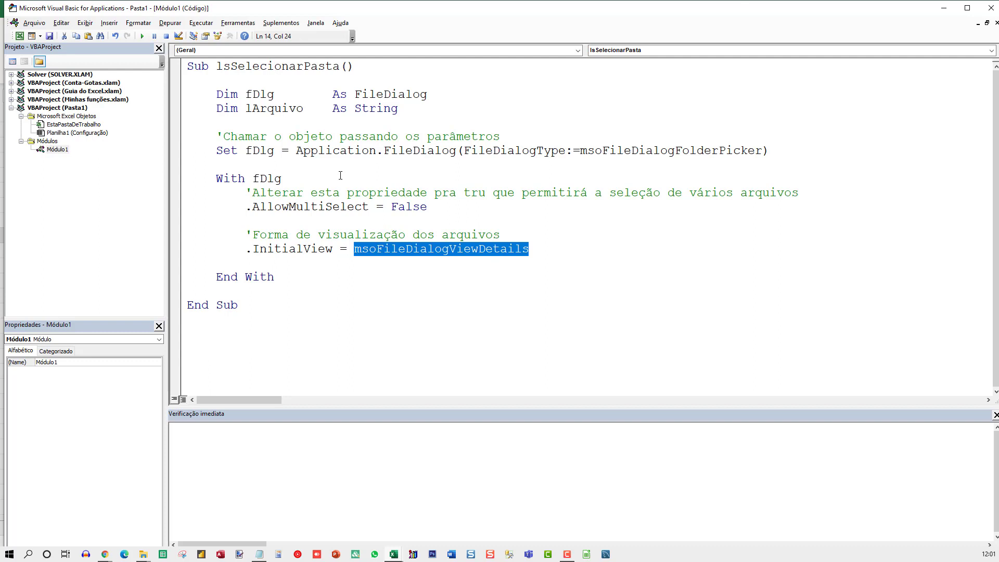
key("shift+Up")
key("shift+Up")
key("shift+Up")
key("shift+Up")
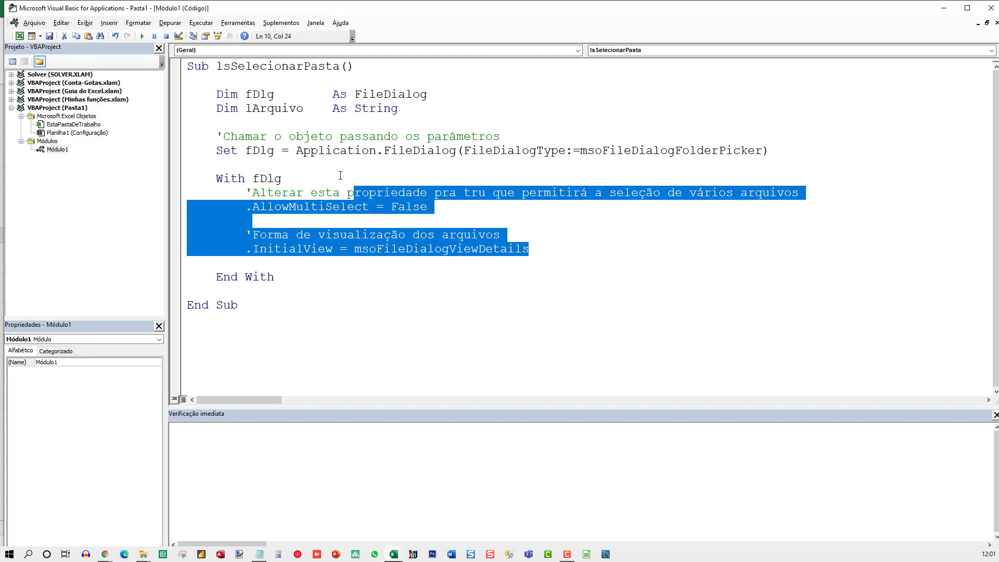
key("shift+Home")
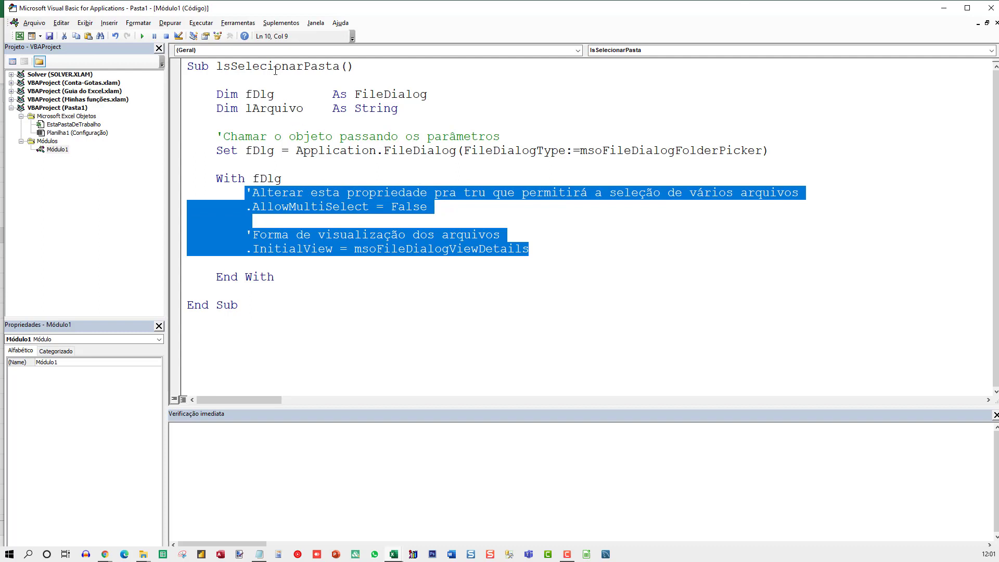
left_click(263, 263)
key("Up")
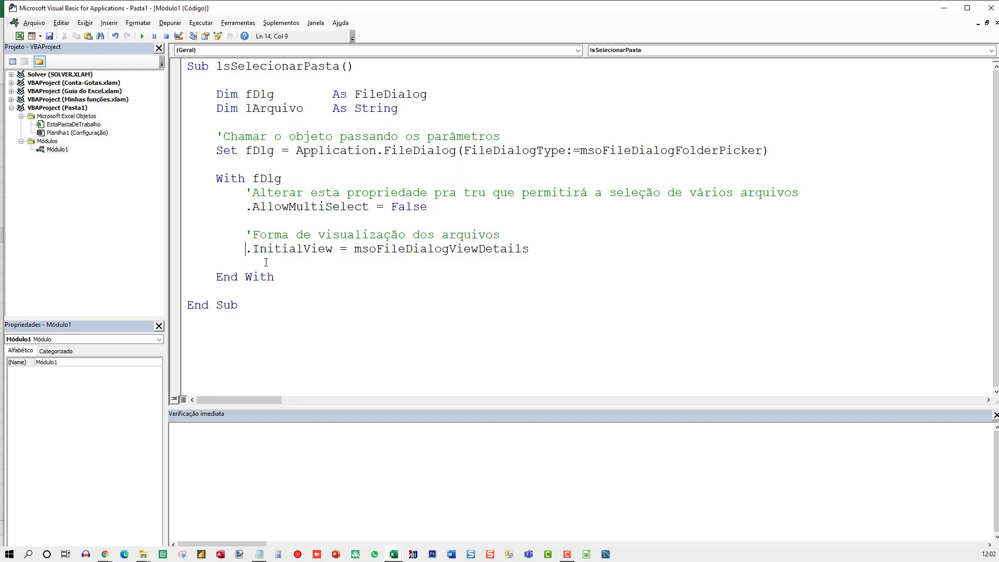
key("End")
key("Return")
key("Return")
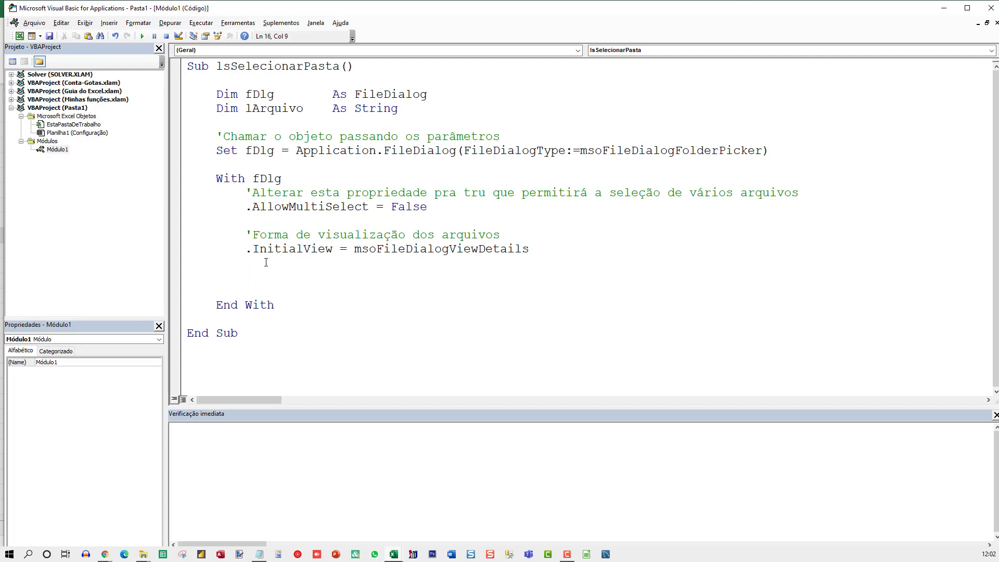
type("'Filtro ")
type("de arquivos")
key("Return")
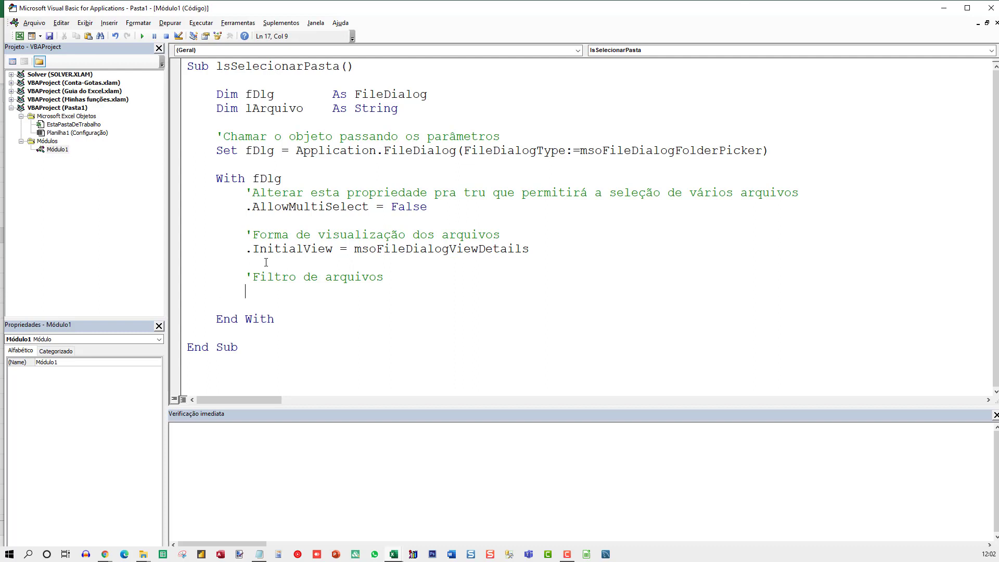
Step: Add .Filters.Add "Excel", "*.xlsx", 1 and comment the line out
type("'")
key("BackSpace")
type(".")
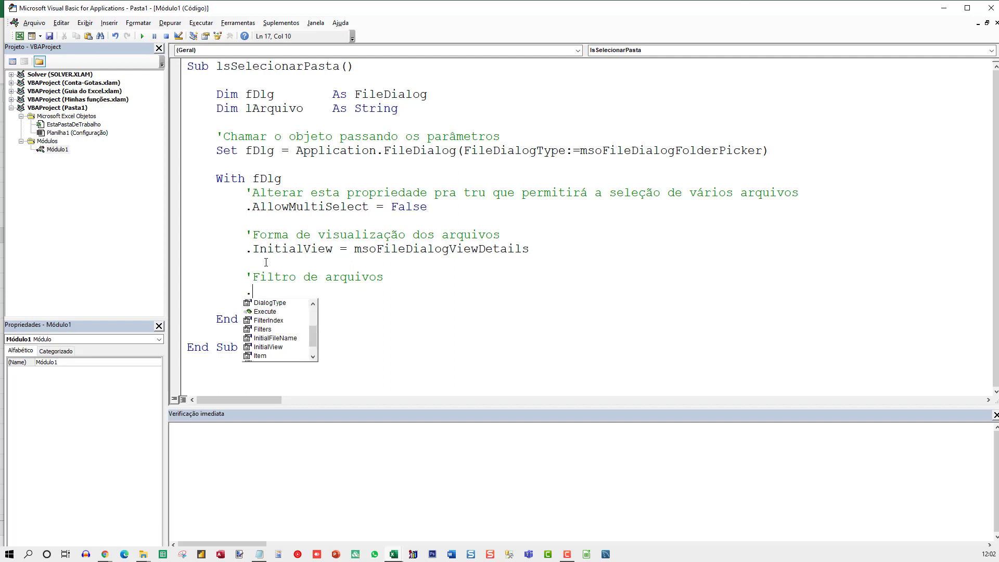
type("Filters")
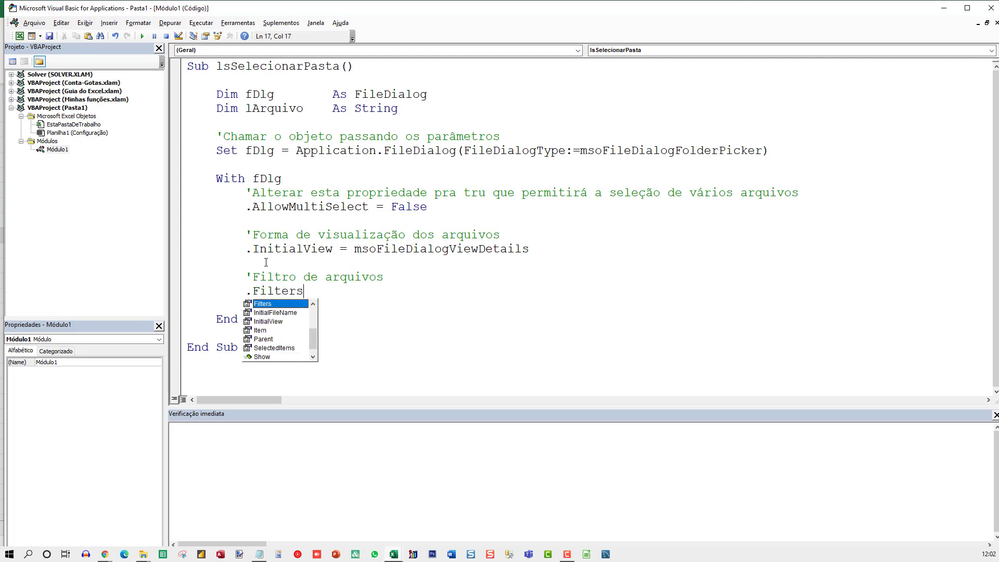
type(".Add ")
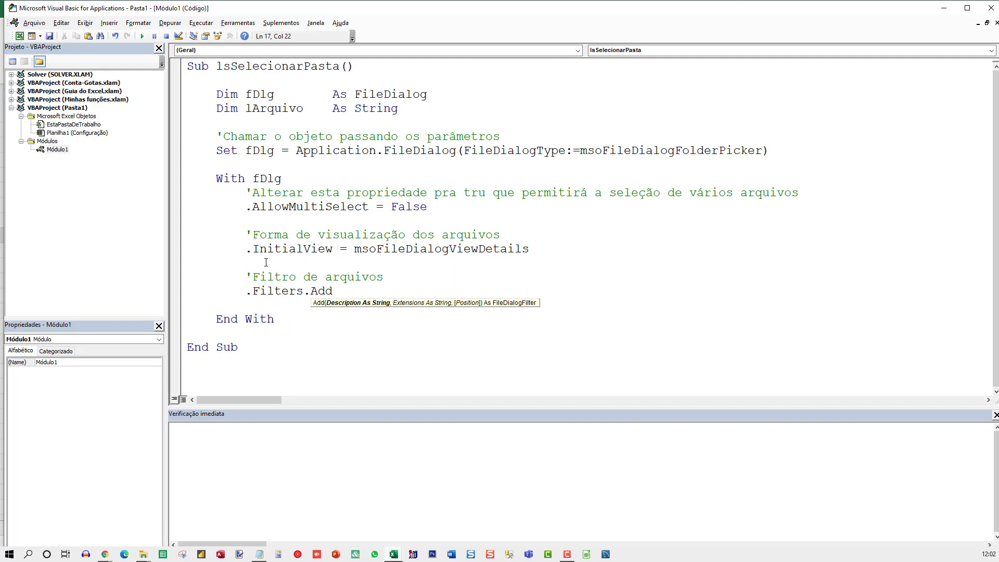
type("\"\"")
type("Excel\"")
type(", ")
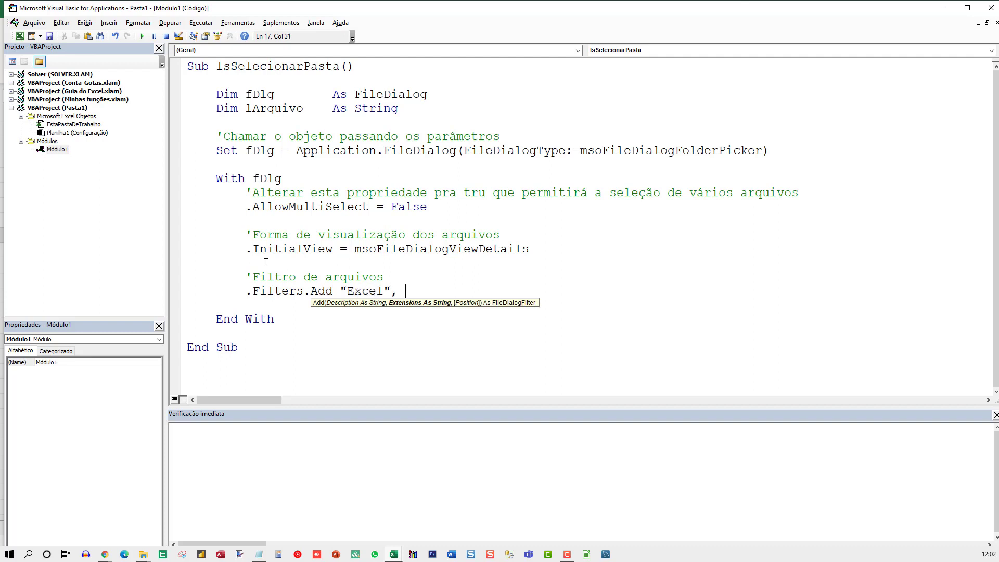
type("\"*\"")
key("Left")
type("*")
type(".xls")
type("x\", ")
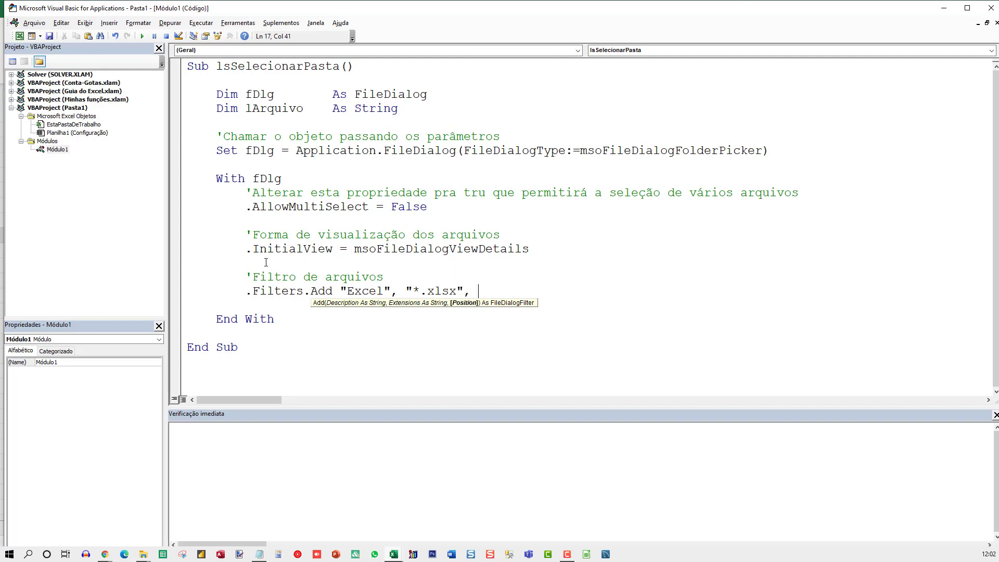
type("1")
key("Home")
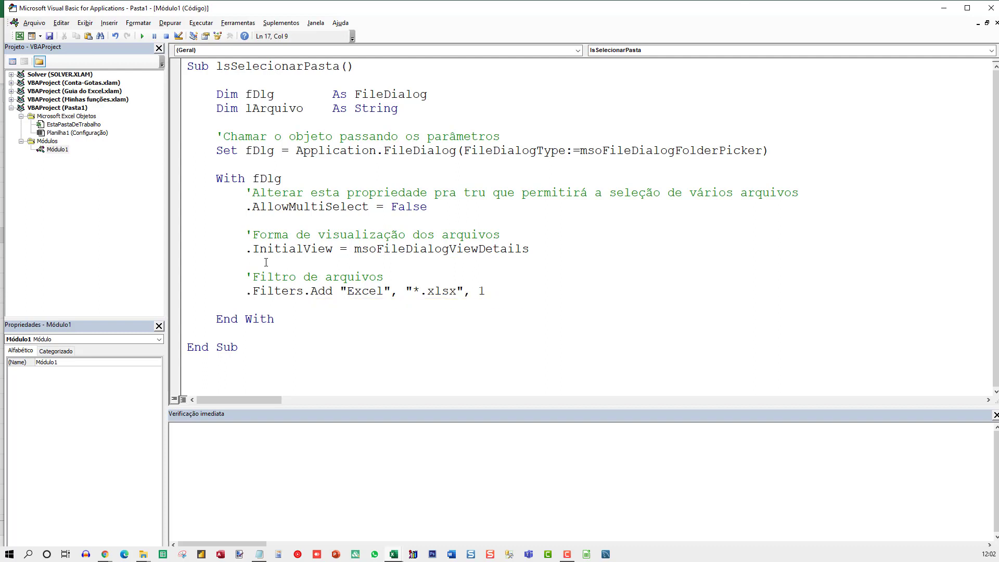
key("Up")
type("'")
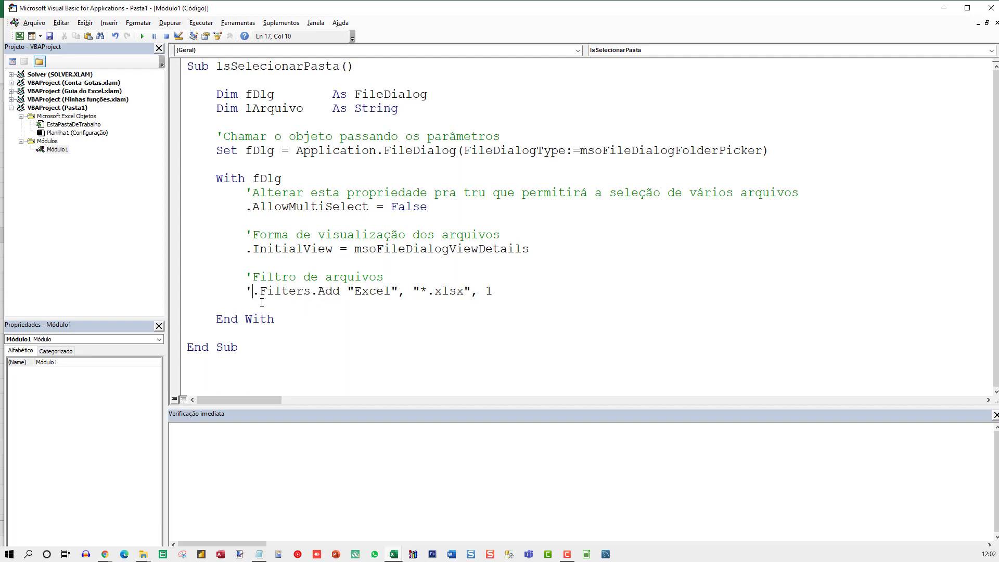
key("Down")
Step: Add the comment 'Determinar qual o drive inicial' and switch back to the Excel workbook
key("Up")
key("End")
key("Return")
key("Return")
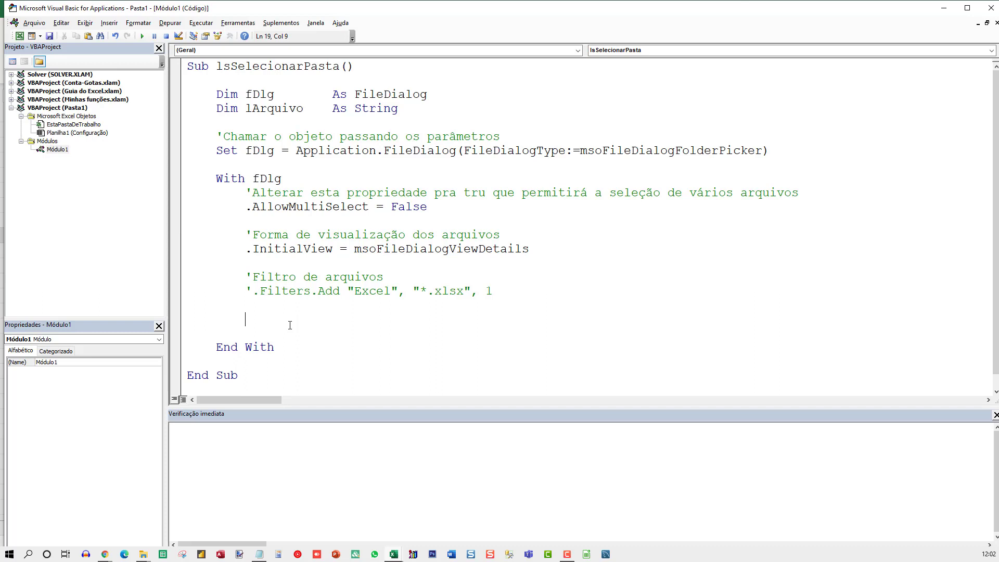
type("'")
type("Determinar qual ")
type("o drive inicial")
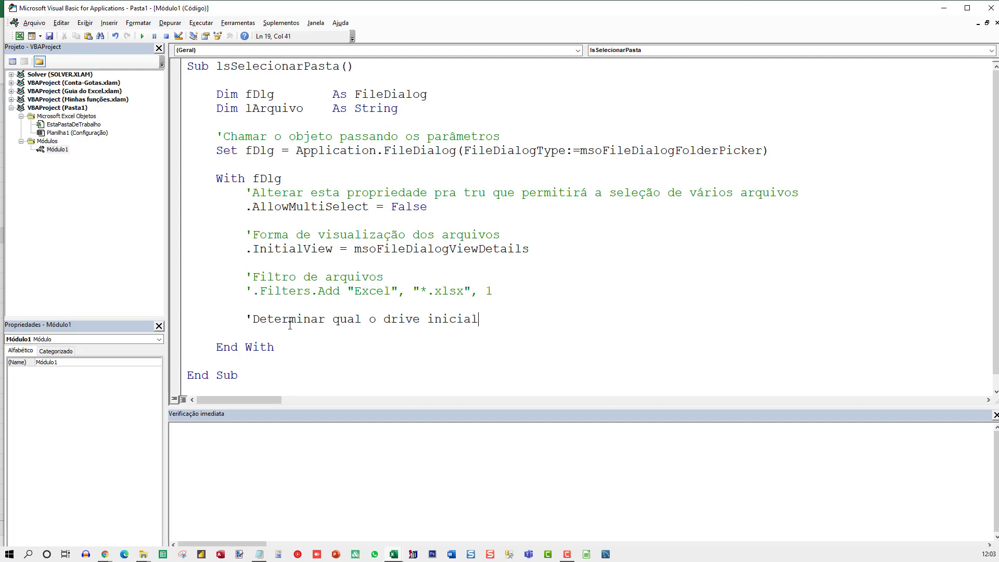
key("Return")
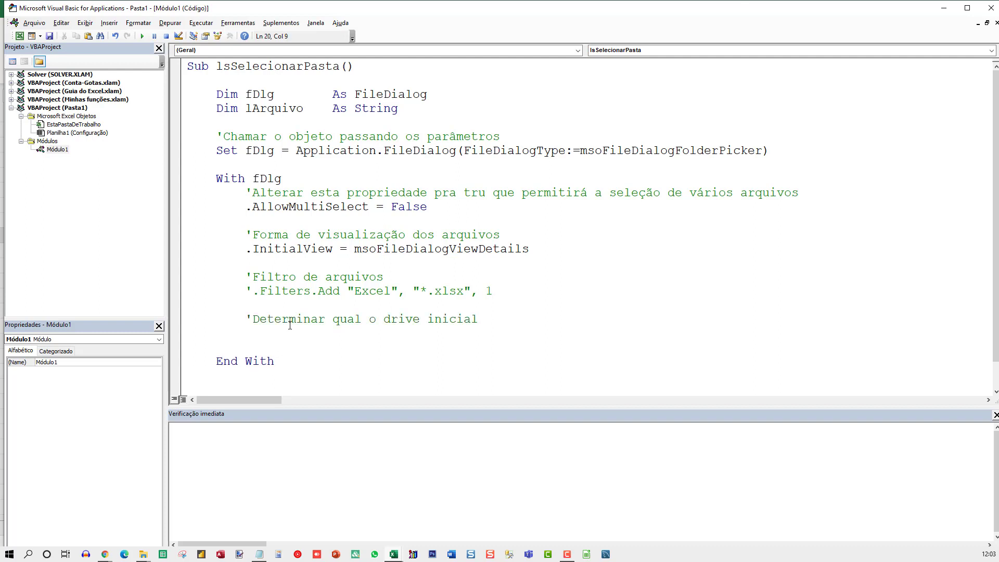
key("alt+F11")
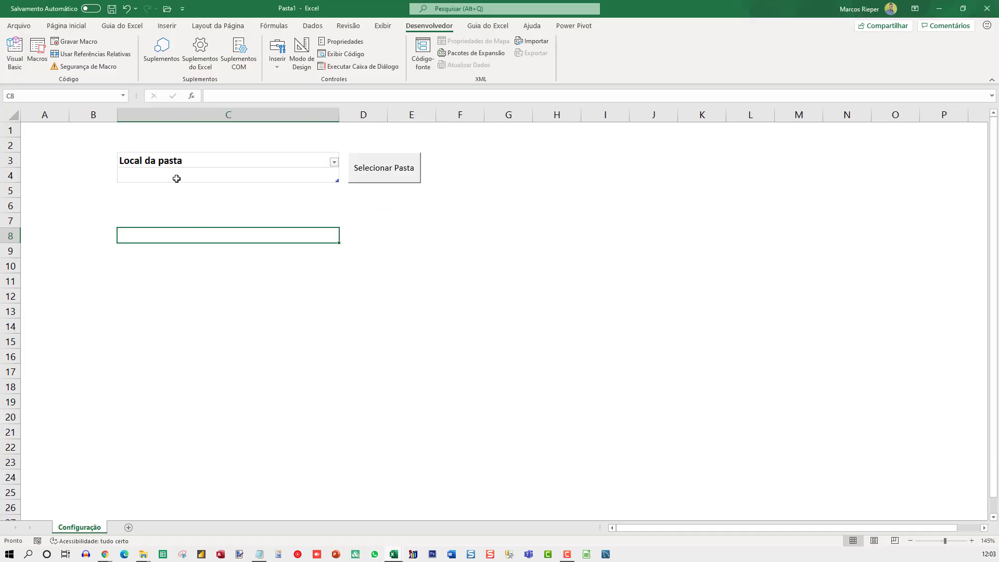
Step: In Excel, confirm the name Local refers to =Tabela1[Local da pasta], then return to the VBA editor
left_click(177, 179)
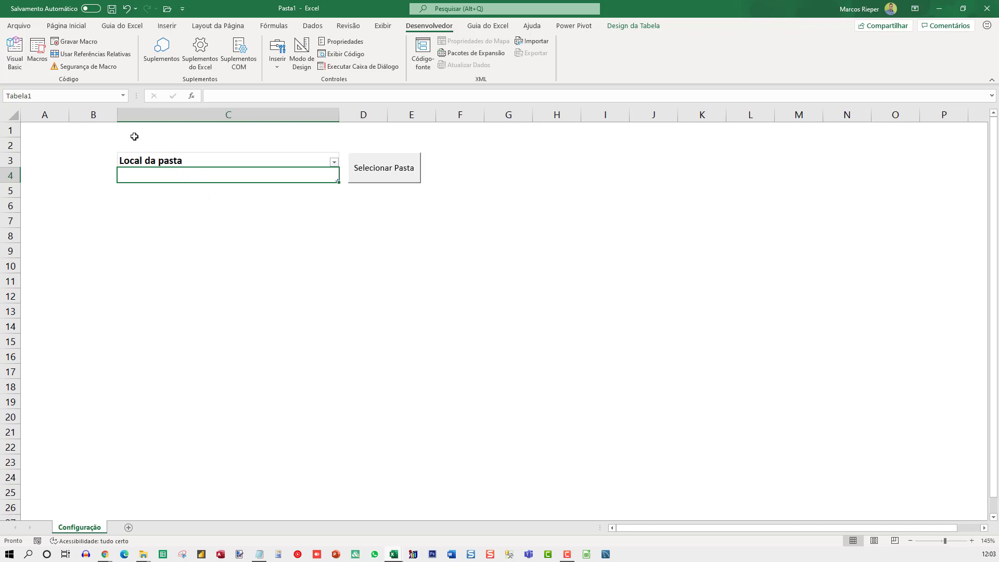
left_click(64, 98)
key("Escape")
left_click(274, 25)
left_click(357, 54)
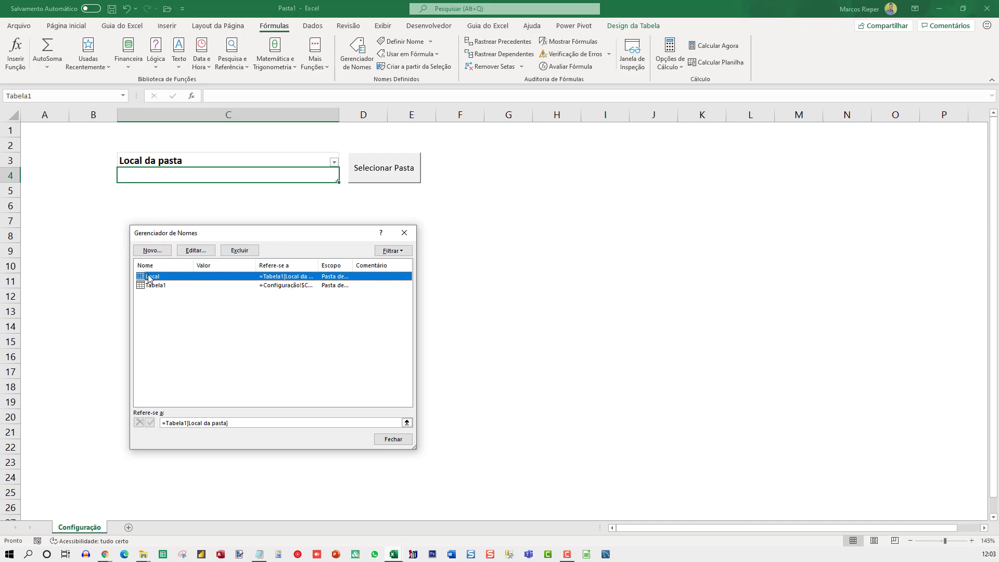
left_click(403, 233)
left_click(297, 251)
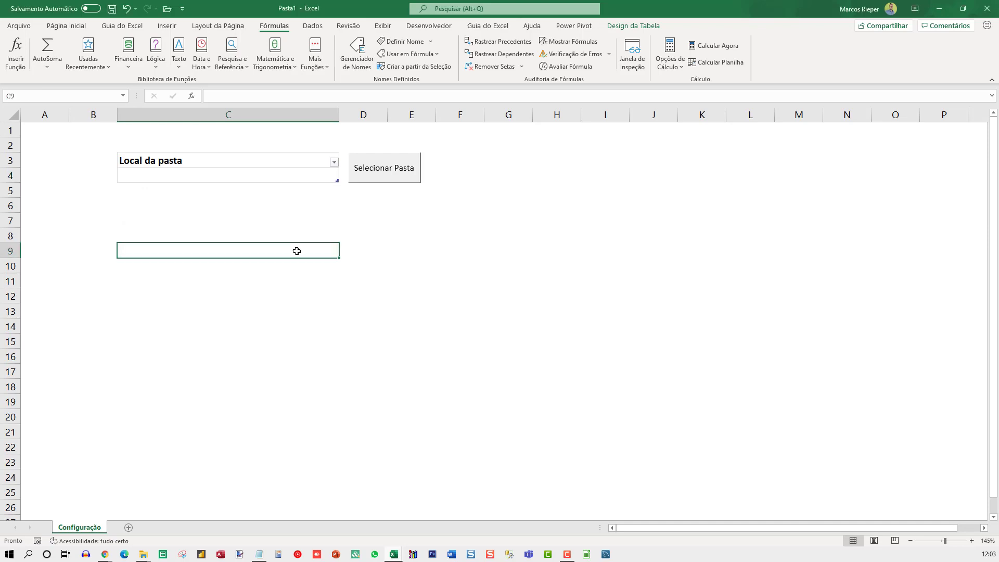
key("Up")
key("Up")
key("Up")
key("Down")
key("Down")
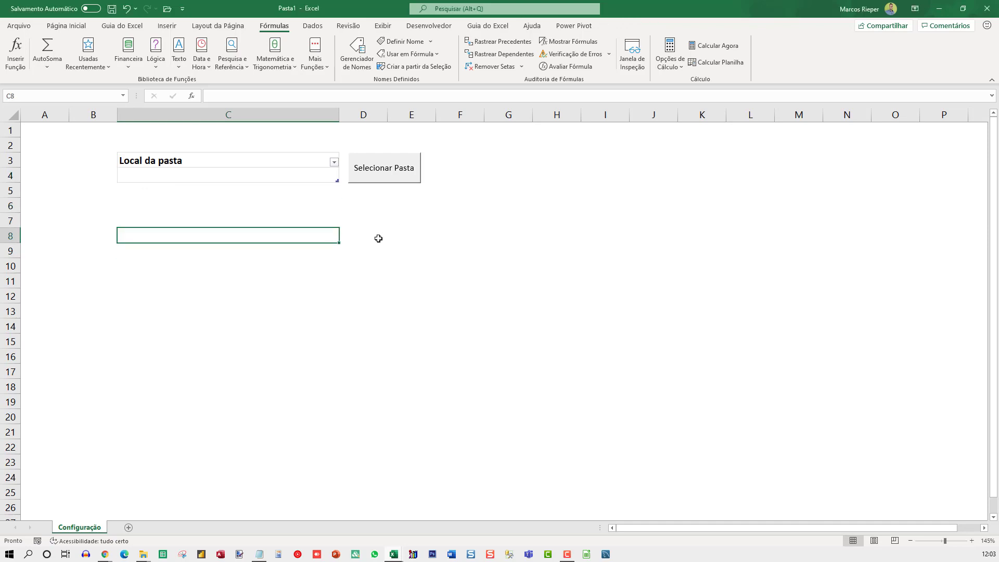
key("alt+F11")
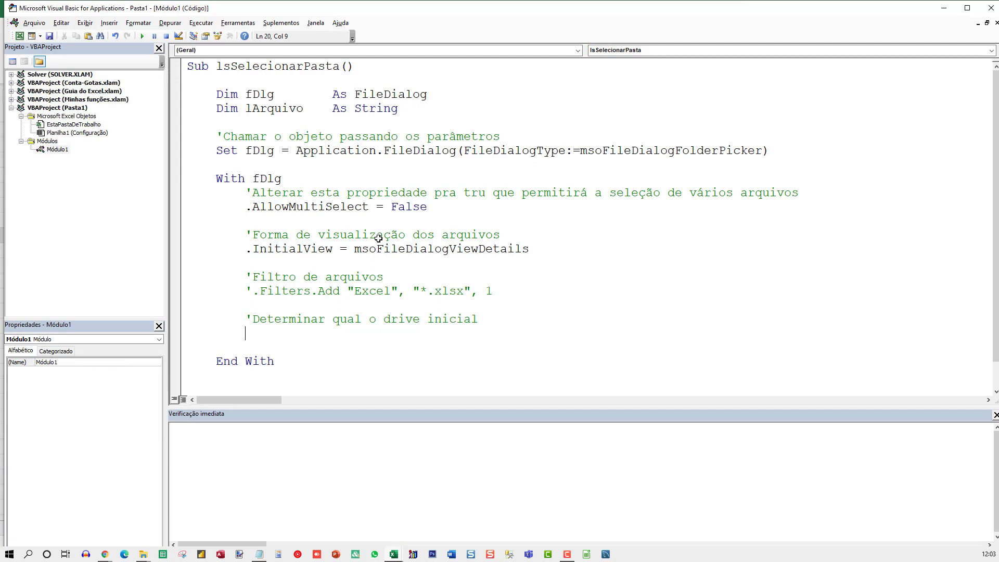
Step: Begin the .InitialFileName = line under the drive comment, glancing at the Configuração sheet
type(".")
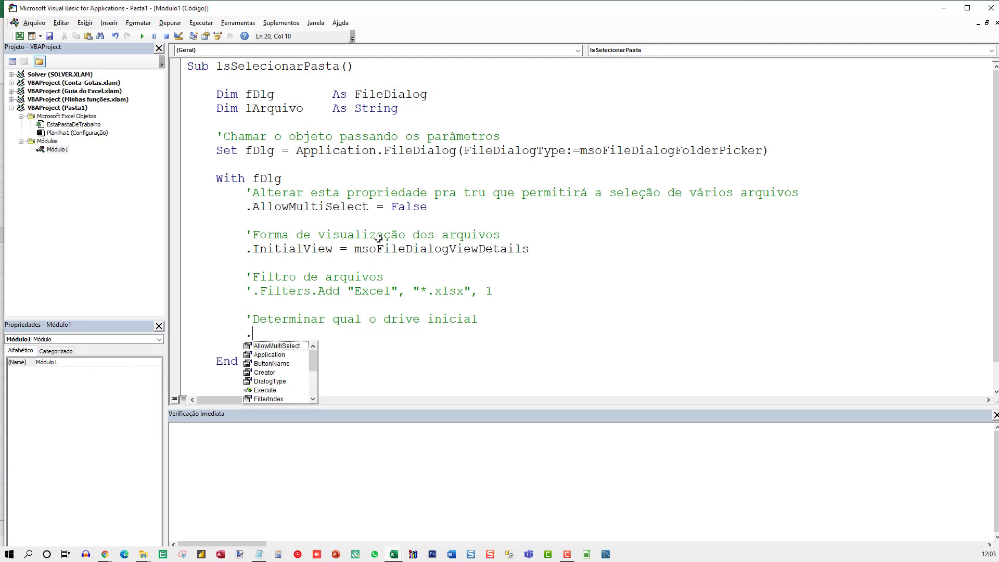
type("Ini")
key("Tab")
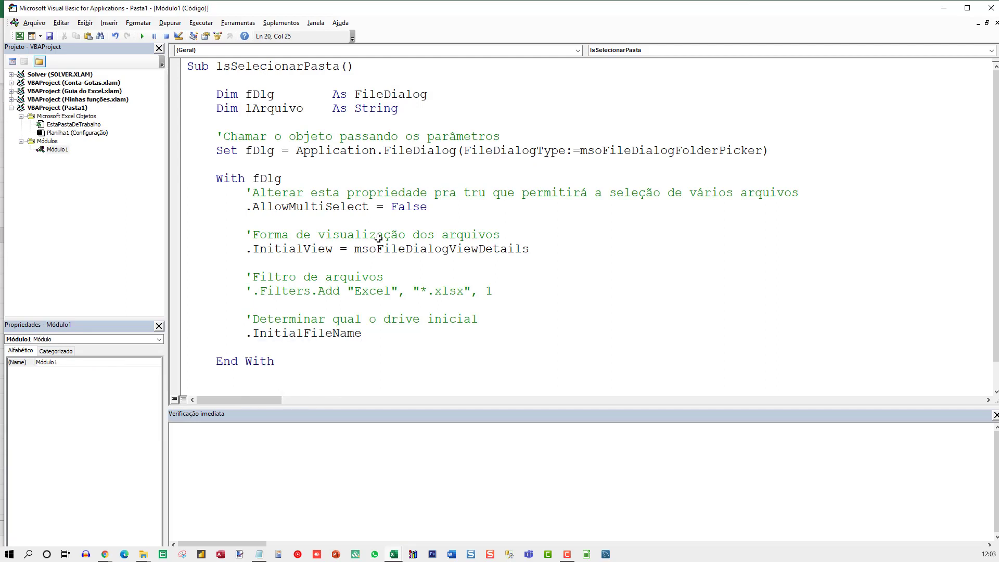
type("=")
key("alt+F11")
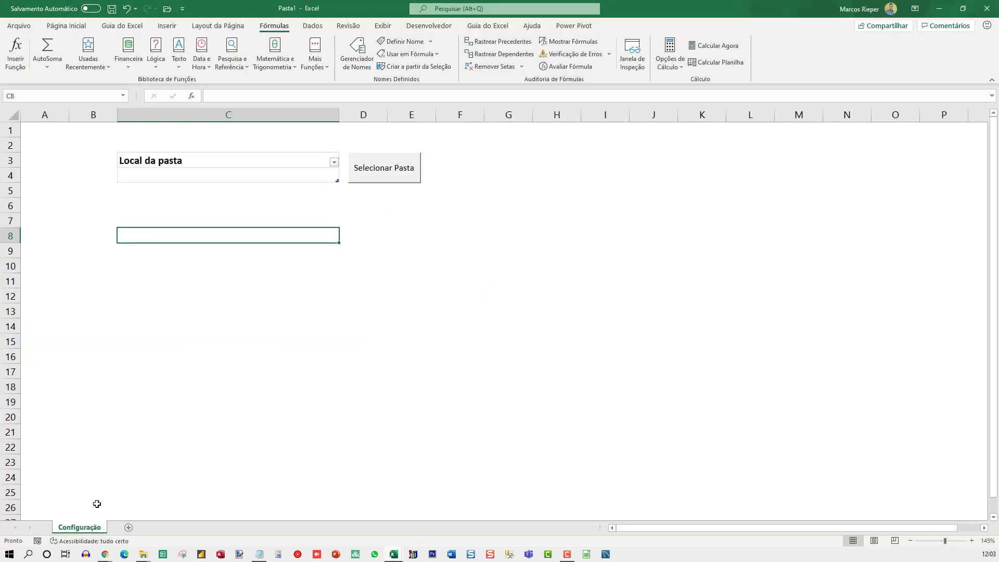
key("alt+F11")
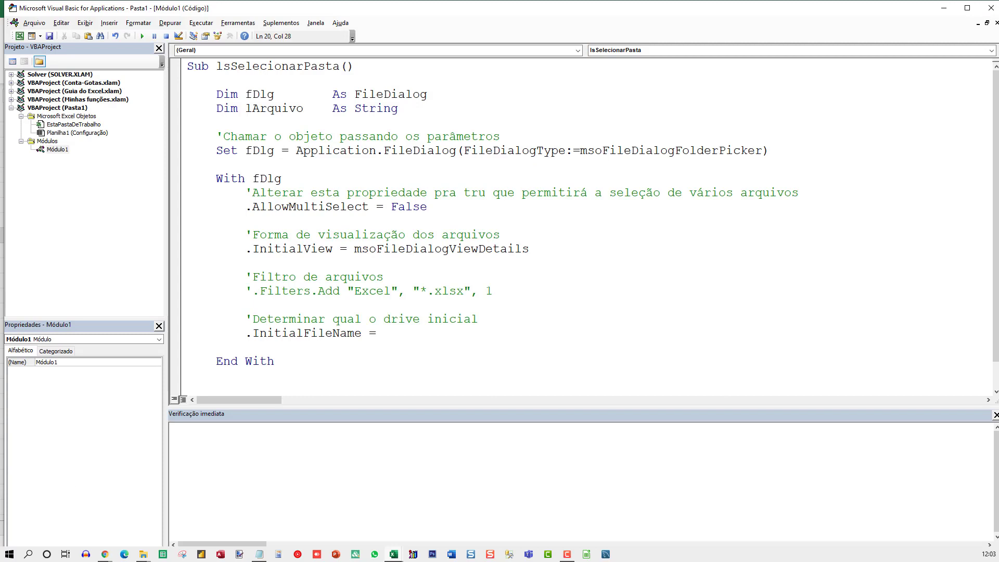
Step: Rename the Configuração sheet's code name from Planilha1 to Configuracao
left_click(67, 134)
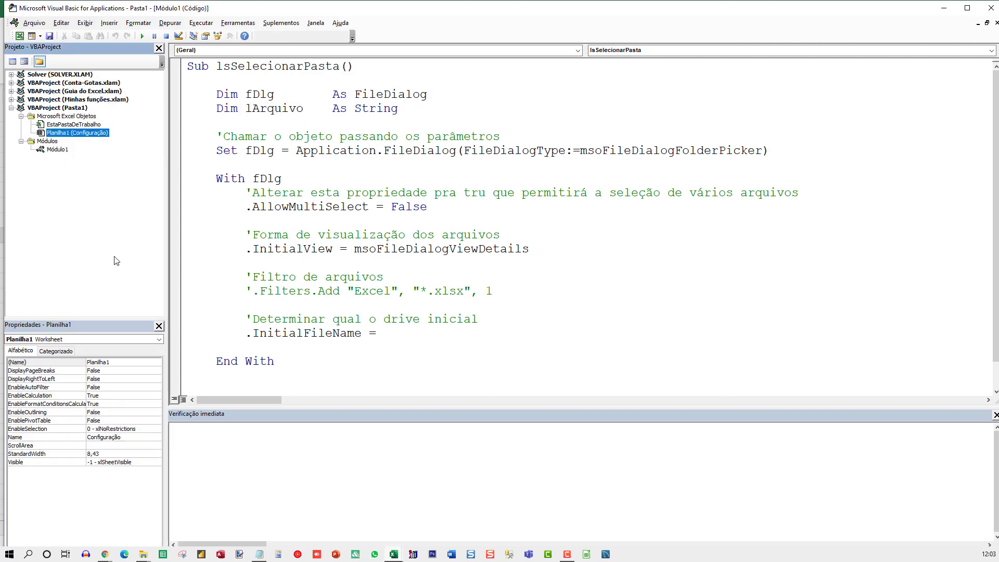
left_click(130, 362)
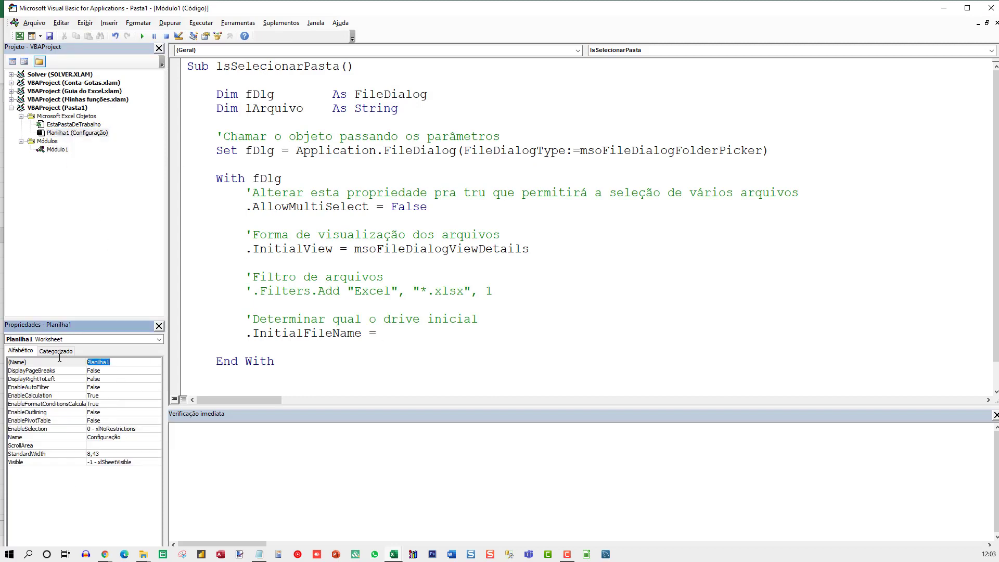
type("C")
type("onfiguracao")
key("Return")
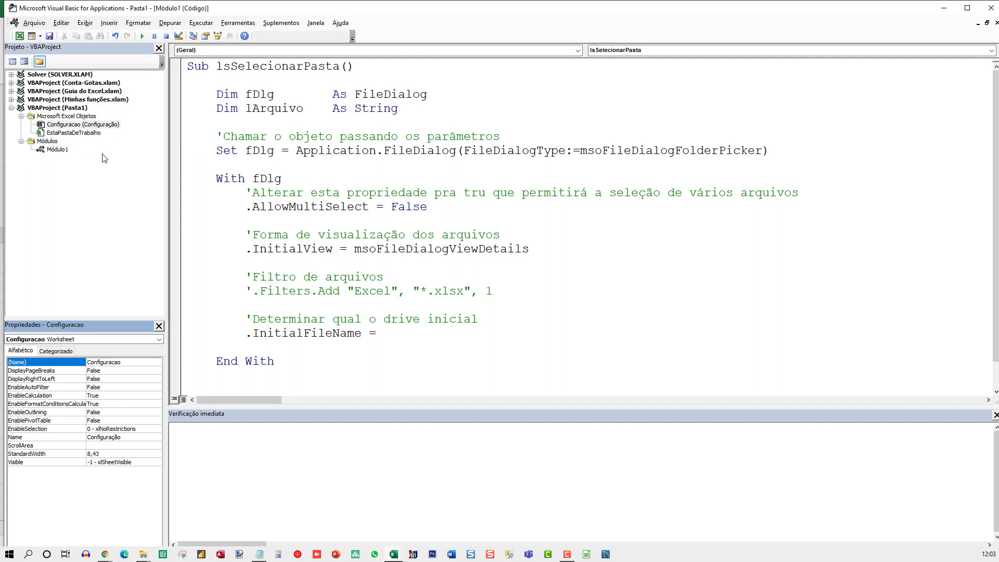
left_click(402, 328)
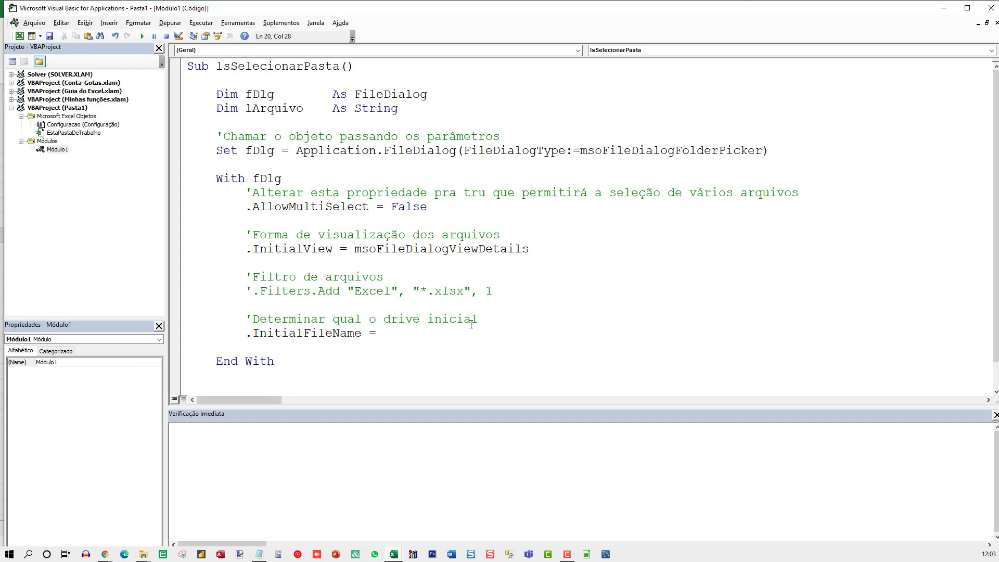
Step: Complete .InitialFileName = Configuracao.Range("Local").Value and remove the blank line before End With
type("Configurac")
type("ao.Ran")
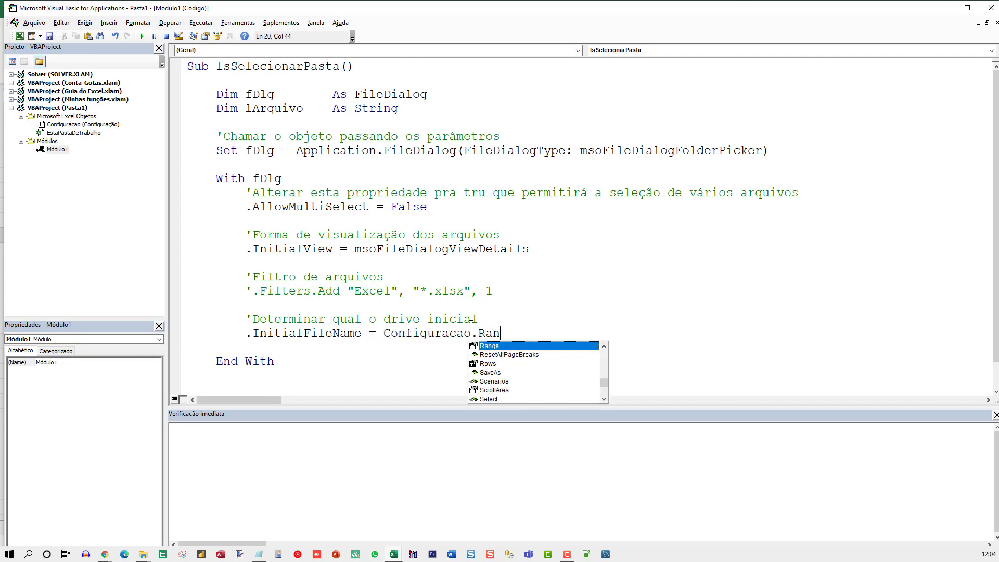
type("ge()\"\"")
key("Left")
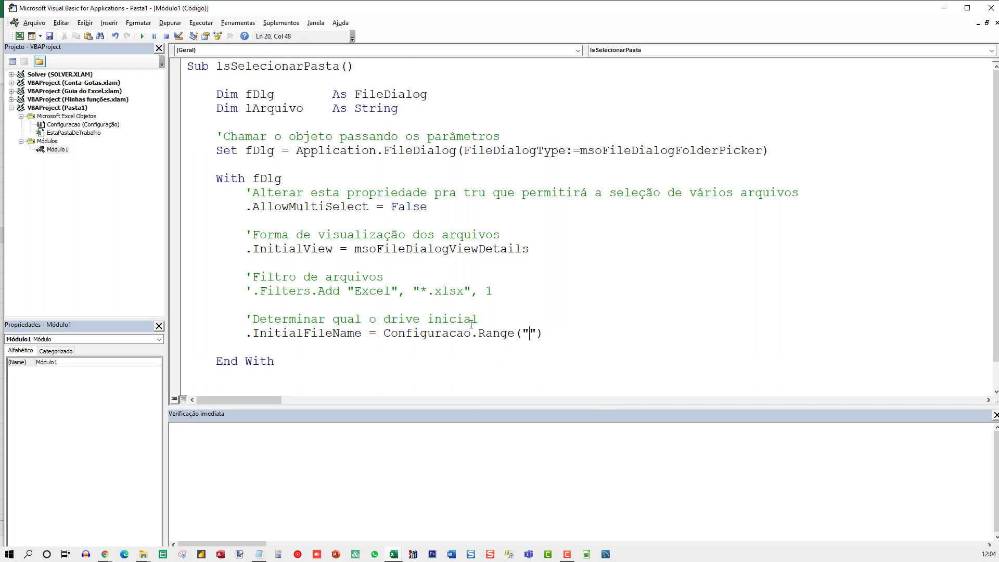
type("Local")
type(".VValue")
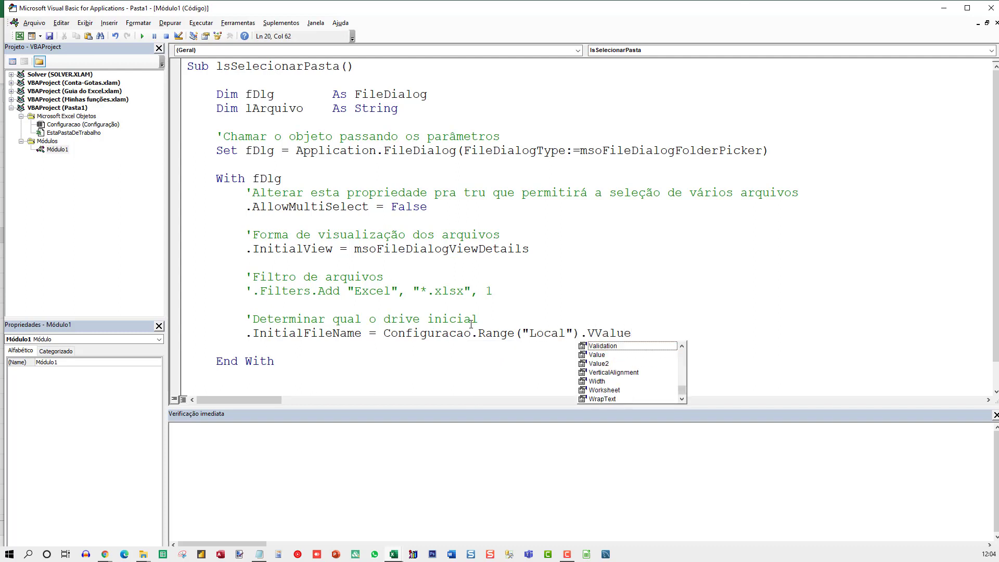
key("BackSpace")
key("BackSpace")
key("BackSpace")
key("BackSpace")
key("BackSpace")
type("alue")
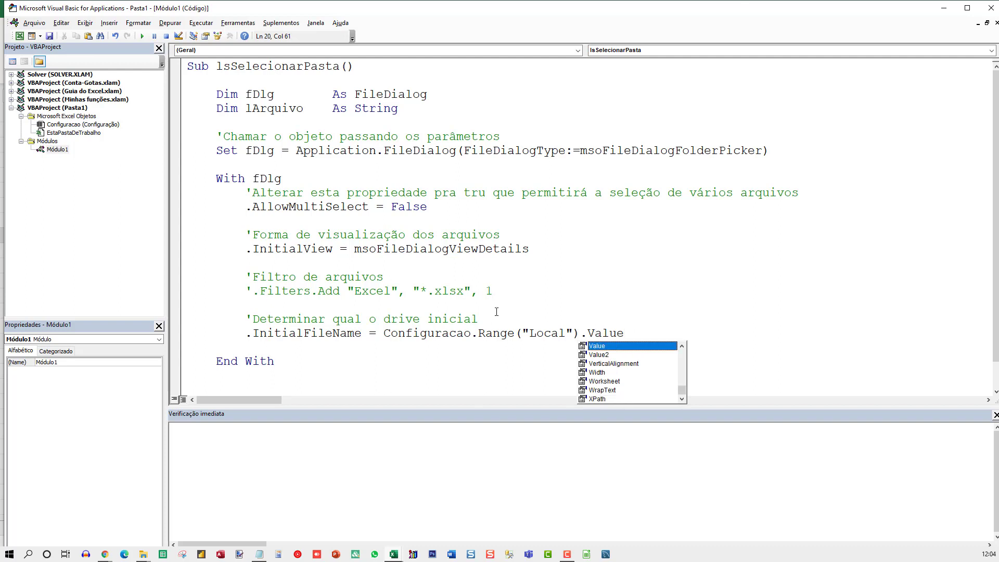
left_click(385, 333)
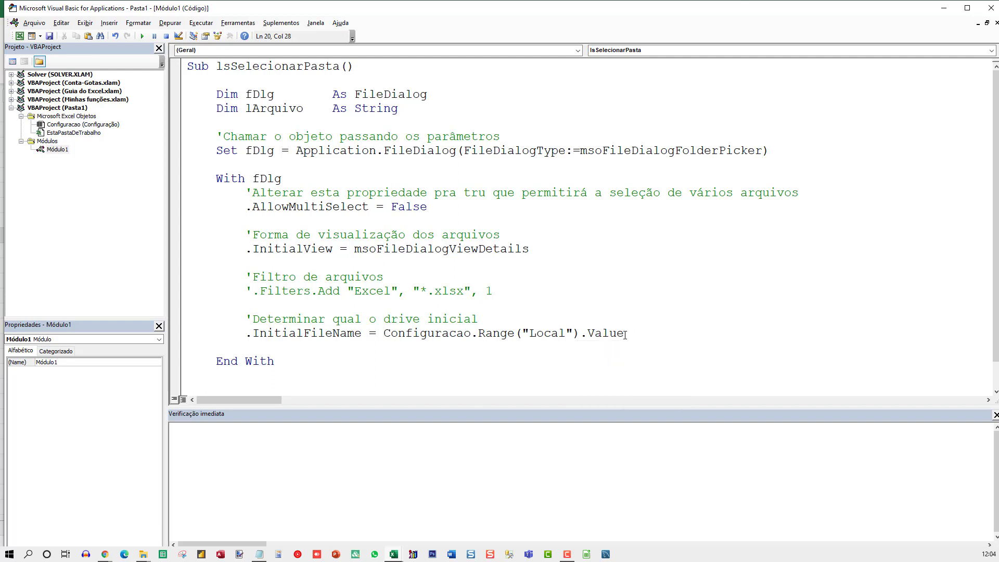
left_click(625, 334, "shift")
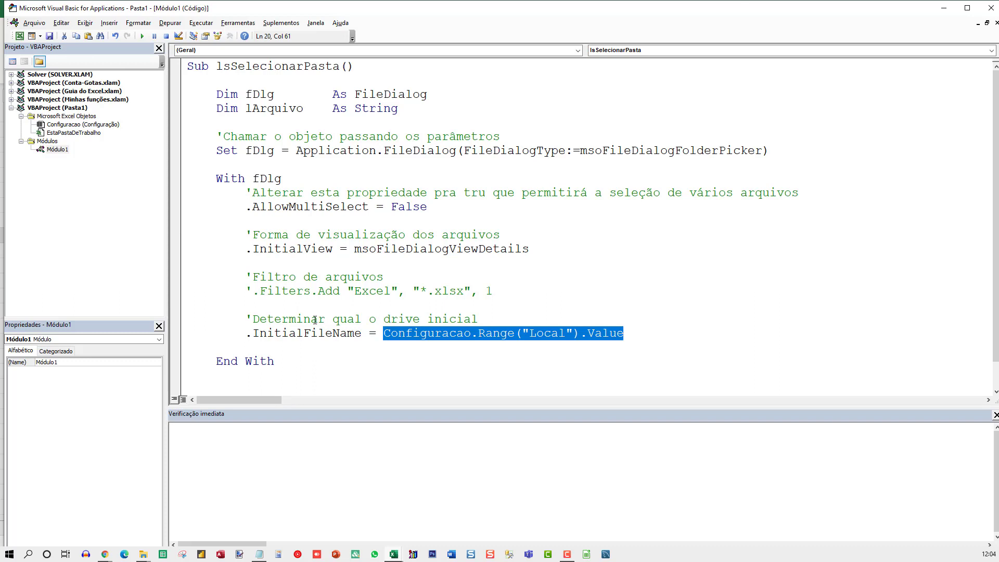
key("End")
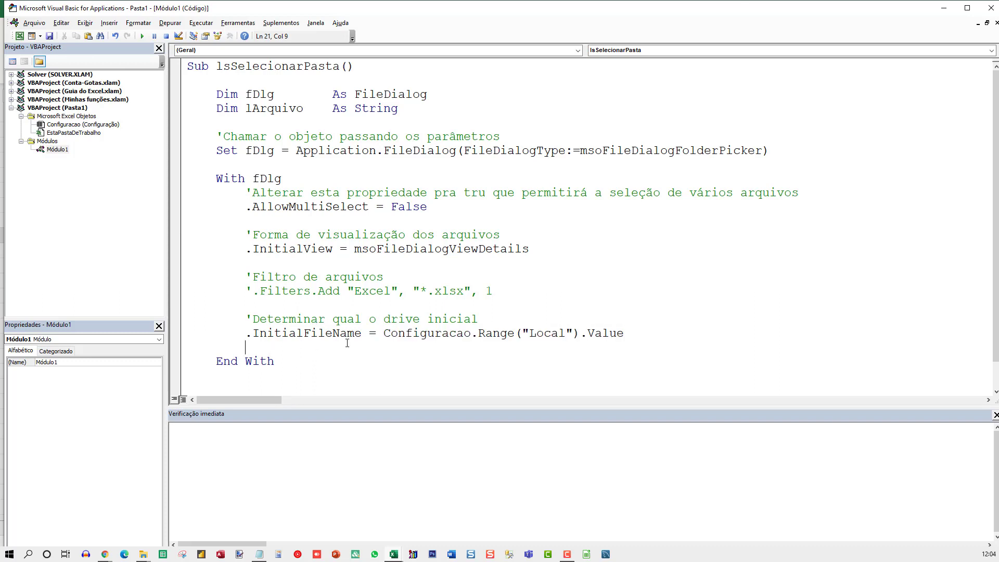
key("Delete")
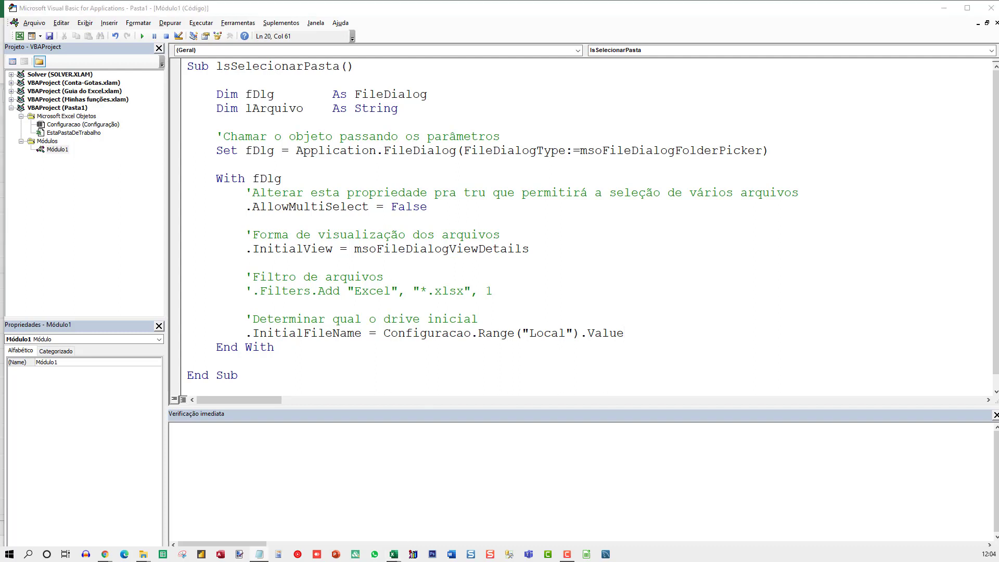
Step: Below End With, add the comment 'Retorna a pasta selecionada' and begin an If statement
left_click(295, 354)
key("Return")
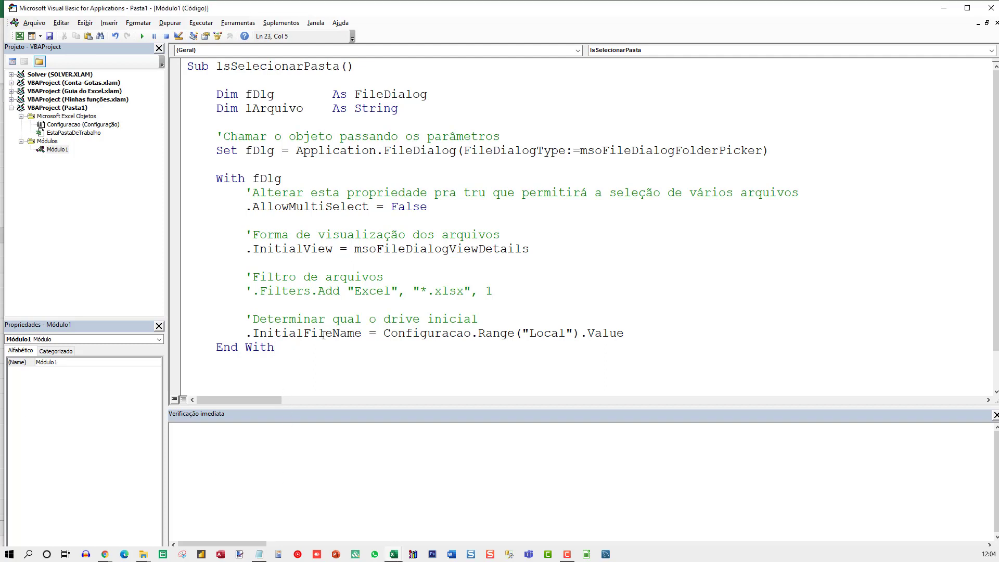
type("'Retorna a")
type(" pasta selecionad")
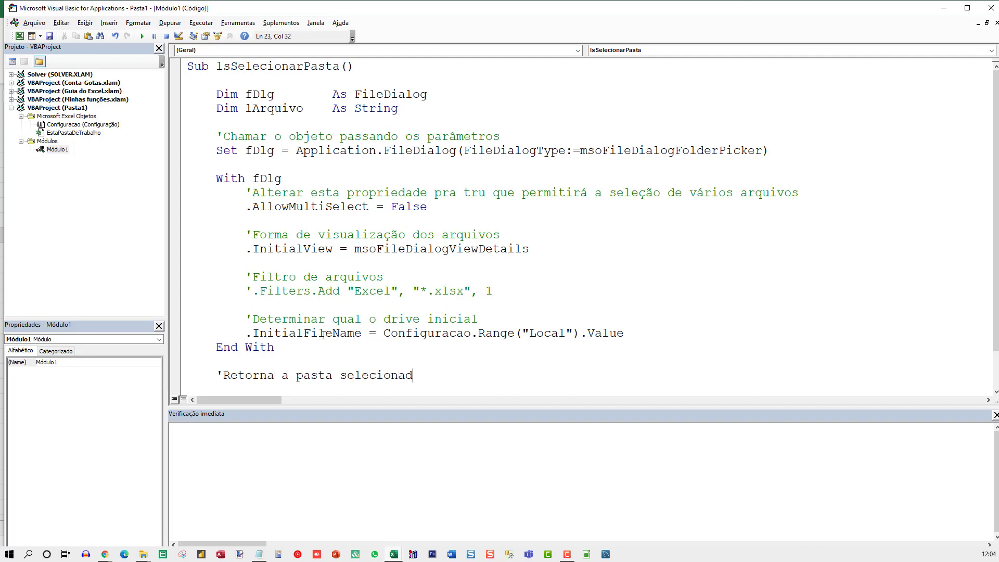
type("a")
key("Return")
type("if")
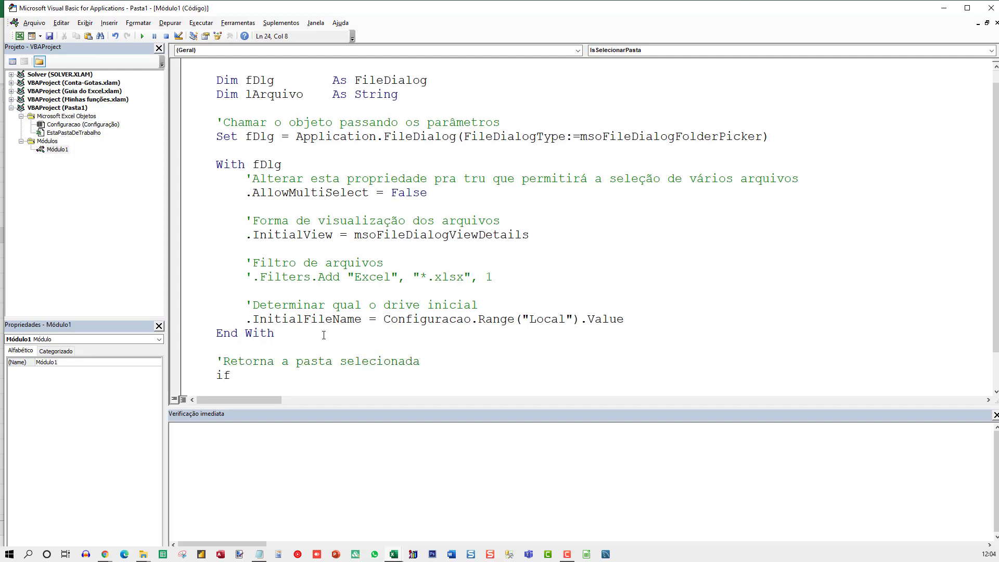
Step: Close the Immediate pane and build an If fDlg.Show = -1 Then / Else / End If block
left_click(995, 414)
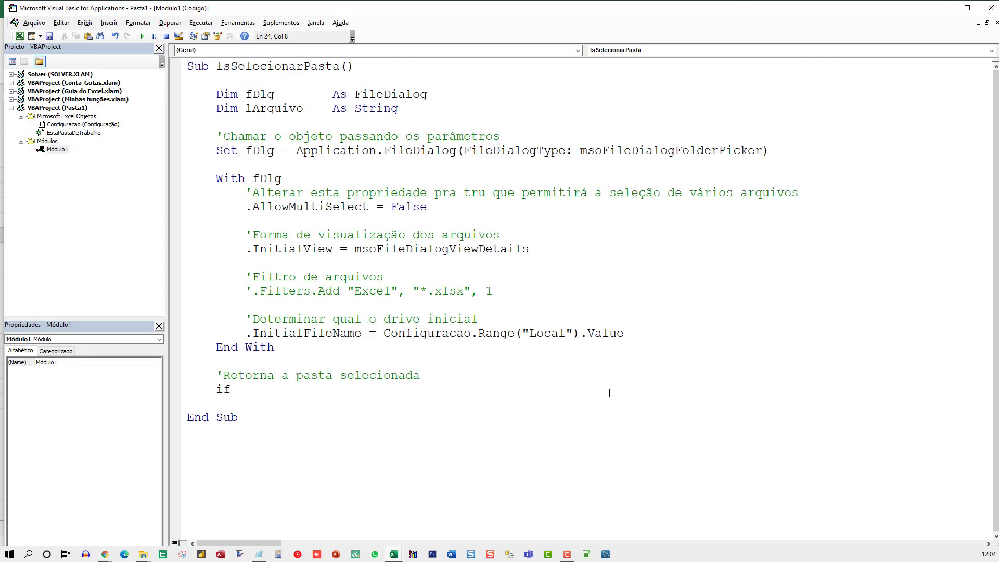
type("fDlg.")
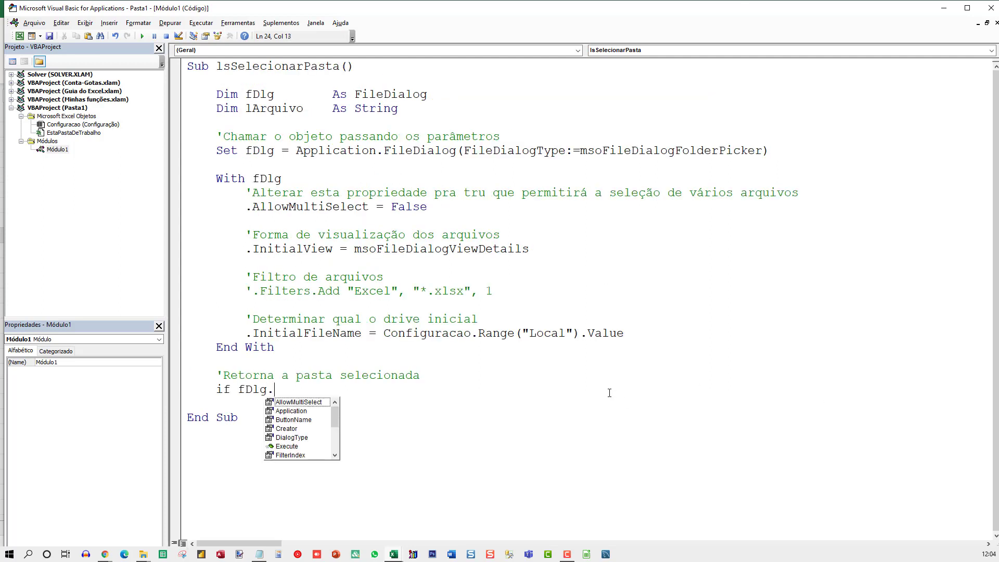
type("sh = ")
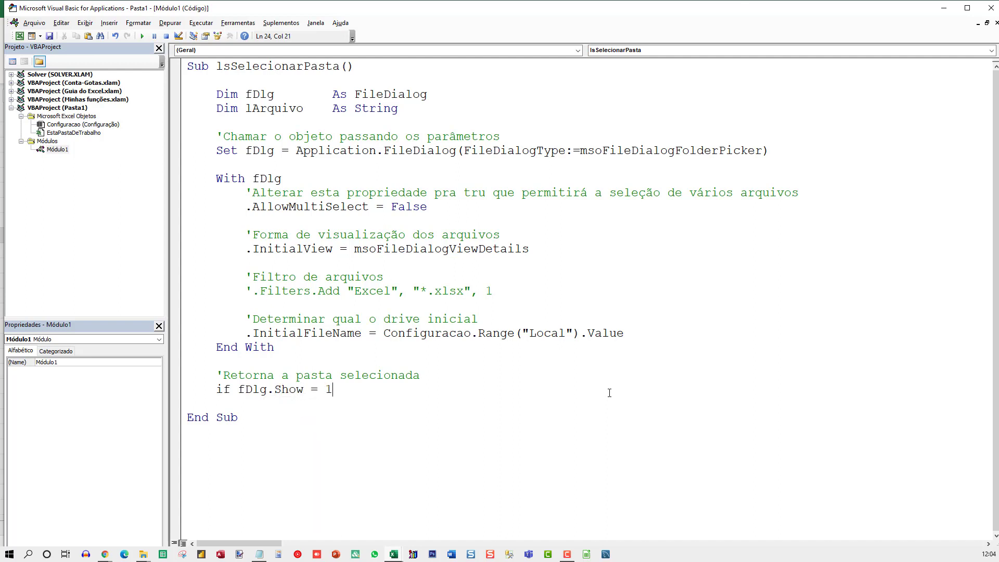
type("-1")
type("then")
key("Return")
key("Return")
type("else")
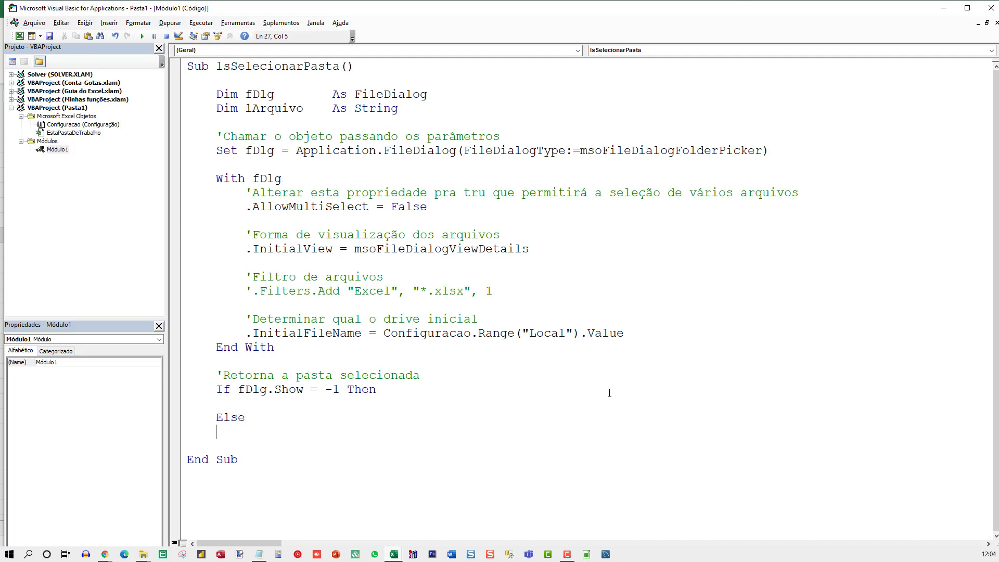
key("Return")
type("end if")
key("Up")
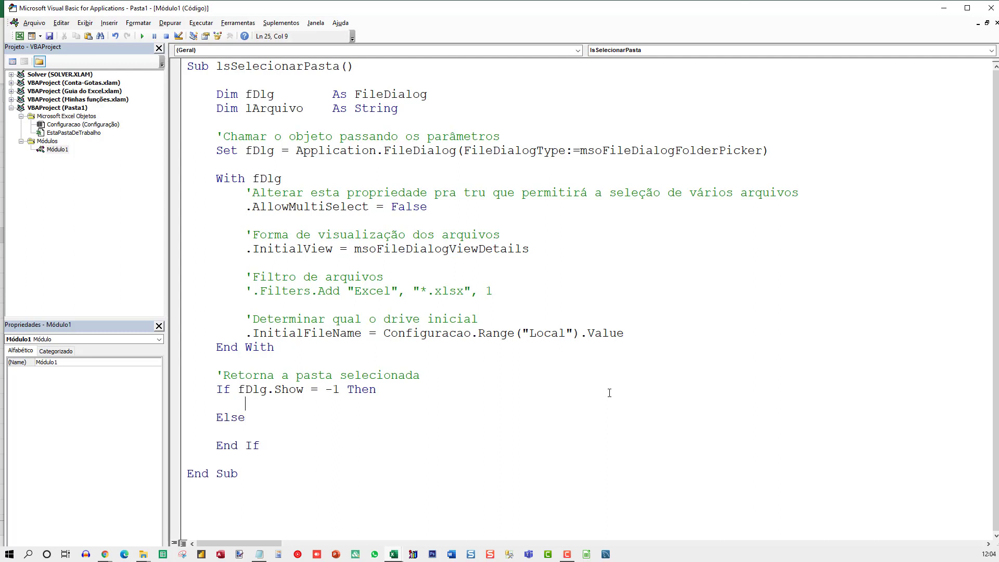
type("lArquivo")
type("= fDlg")
Step: In the Then branch, set lArquivo = fDlg.SelectedItems(1)
key("BackSpace")
key("BackSpace")
key("BackSpace")
type("dlg")
key("BackSpace")
key("BackSpace")
type("lg.sele")
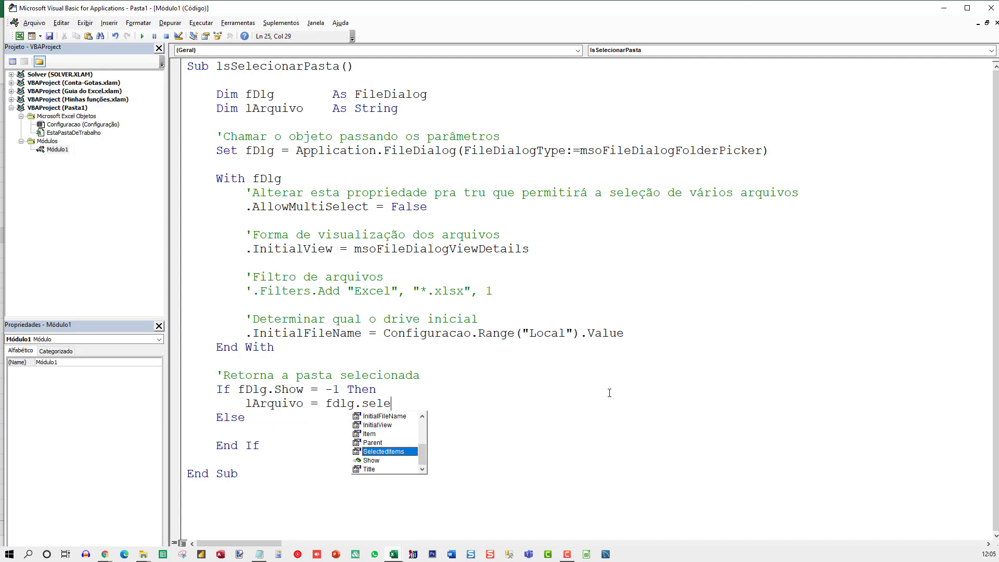
key("Tab")
type("()")
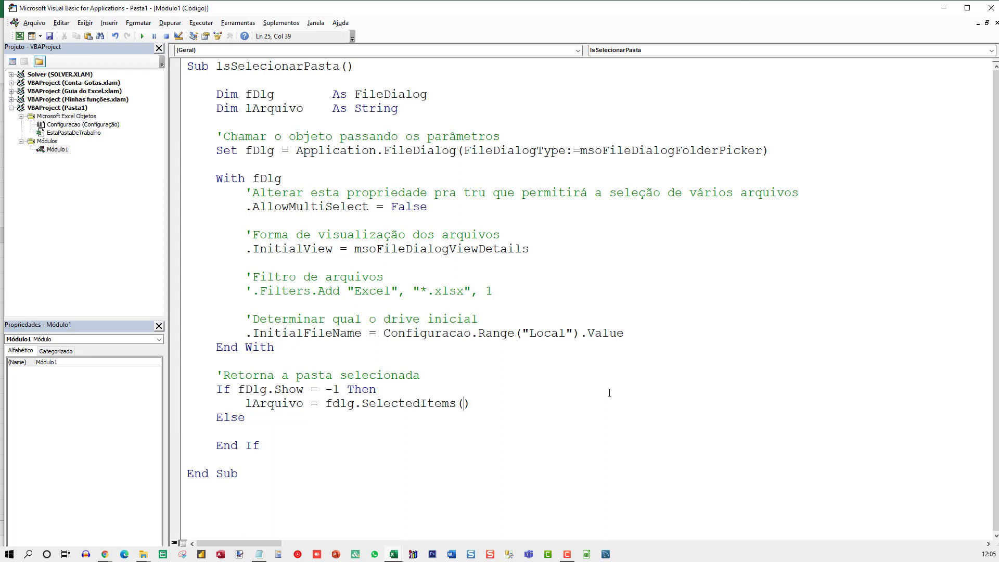
type("1")
key("Return")
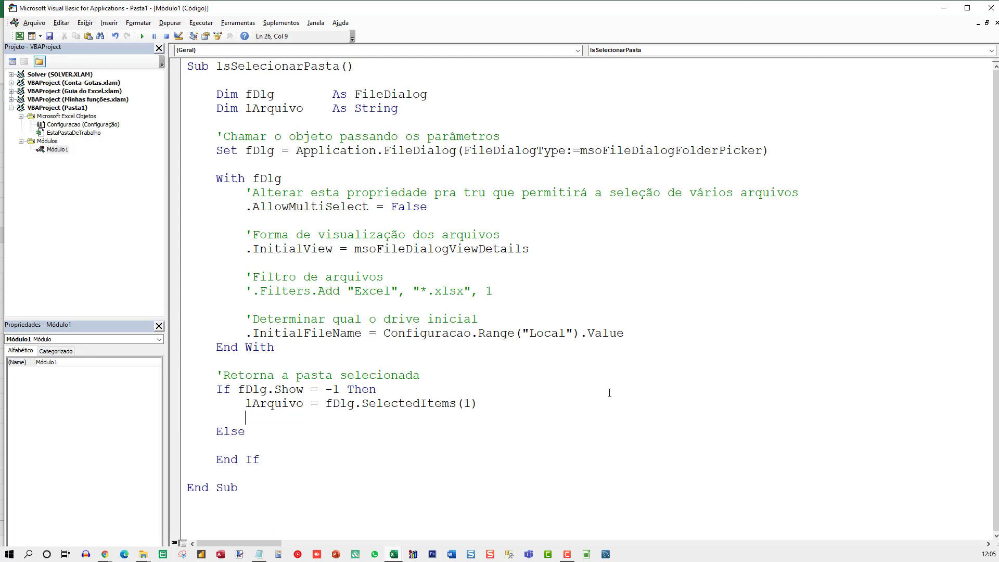
Step: Write lArquivo into the sheet with Configuracao.Range("Local").Value = lArquivo
type("Confi")
type("guracao.ran")
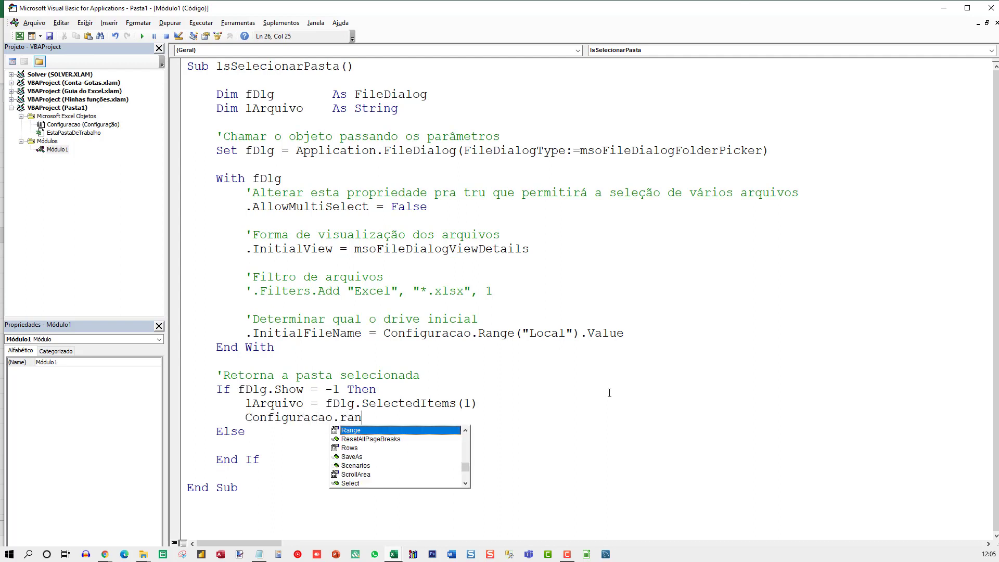
type("ge()")
key("Left")
type("\"\"")
key("Left")
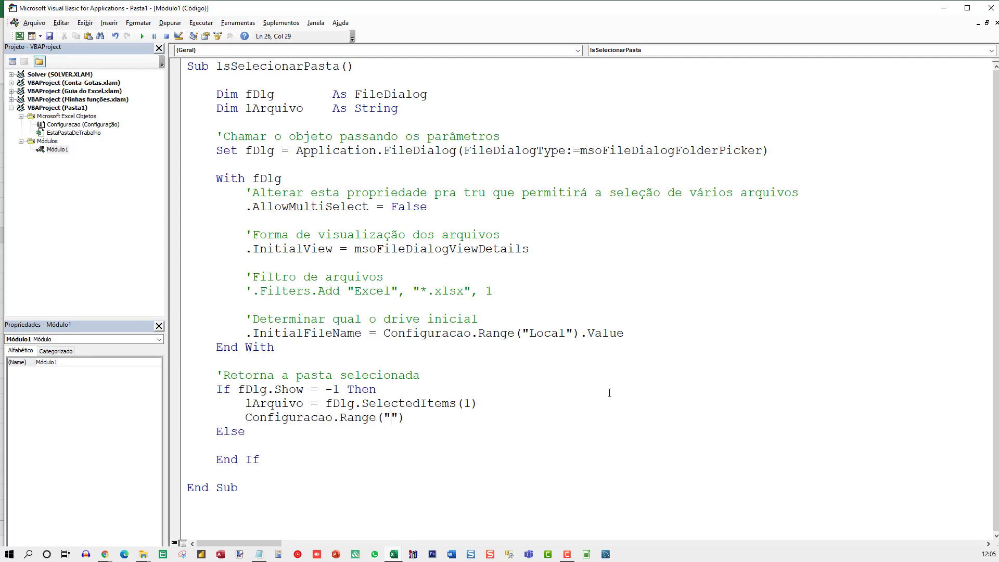
type("Local\")")
type(".Value")
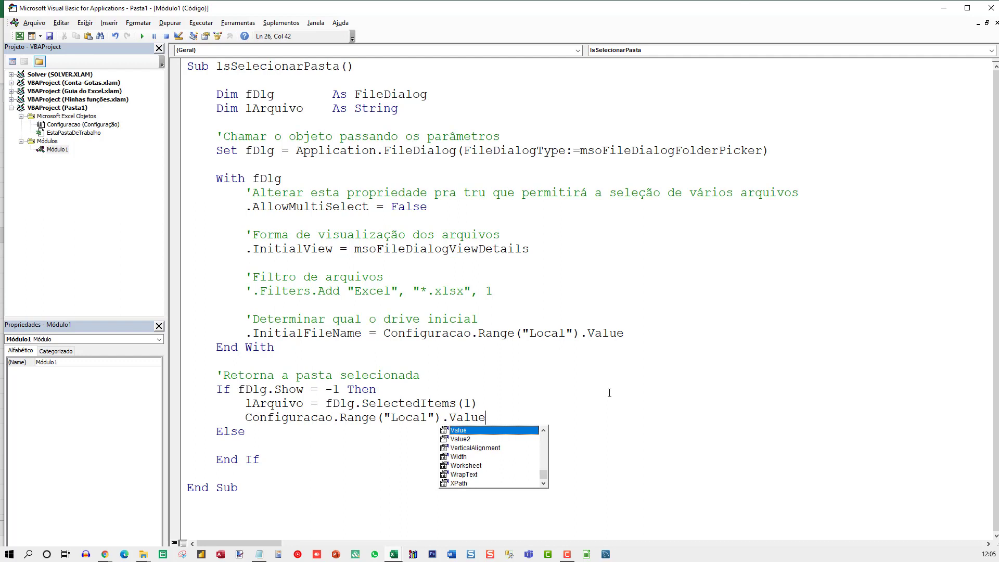
type(" = lArquivo")
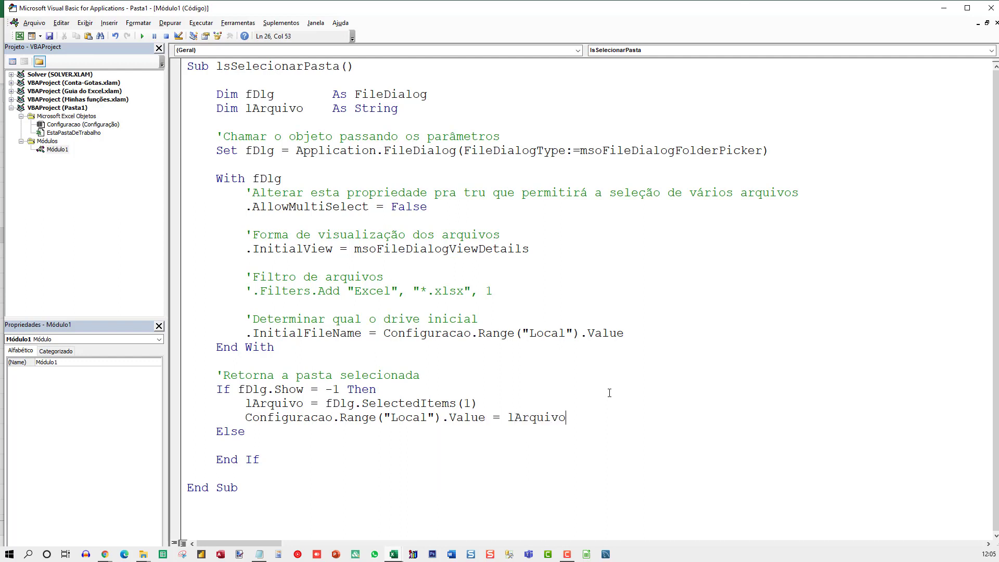
key("Down")
key("Down")
Step: Add MsgBox "Não foi selecionada a pasta" under Else and remove the blank line before End Sub
type("msg")
type("box \"\"")
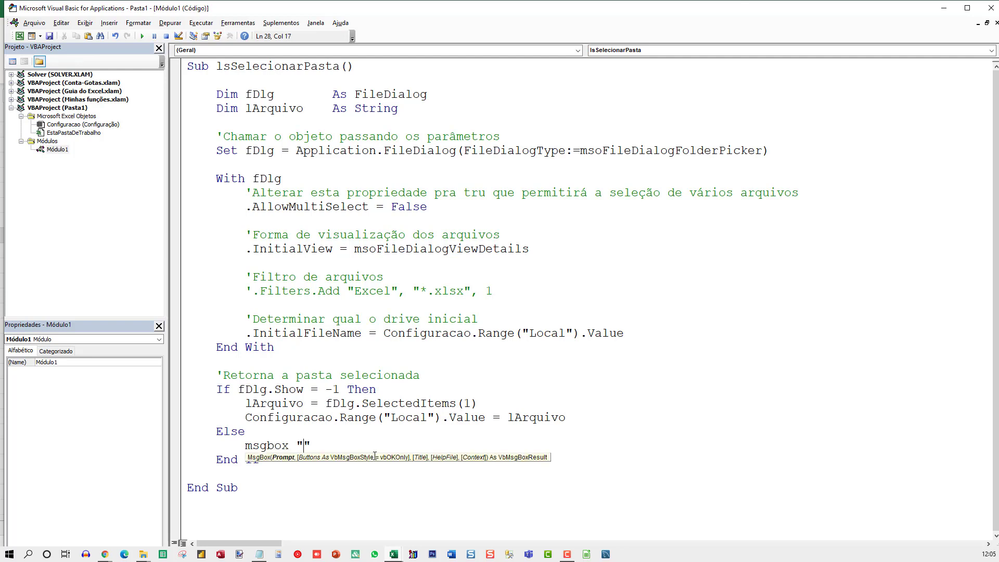
type("Não foi sel")
type("ecionada a pa")
type("sta")
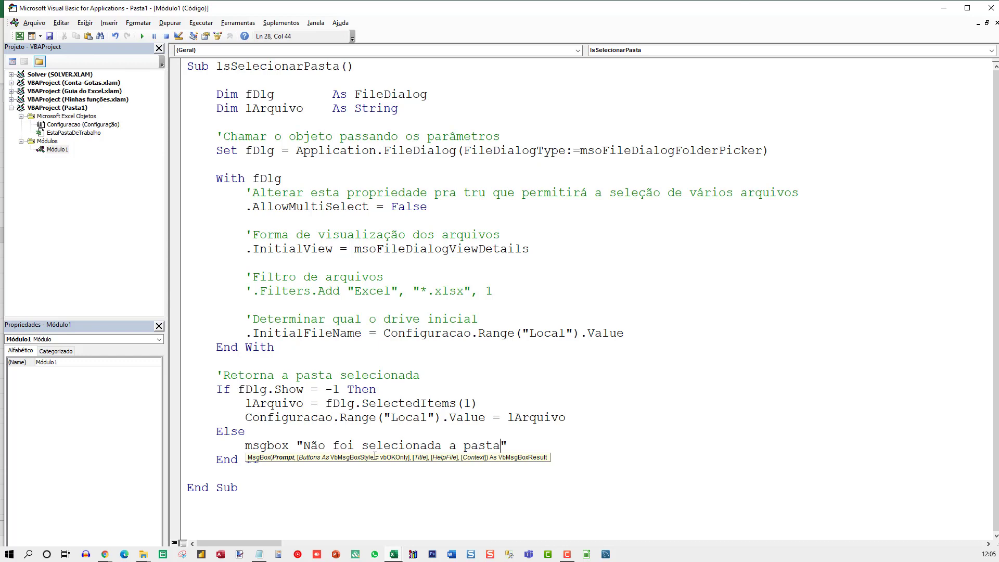
key("Down")
key("BackSpace")
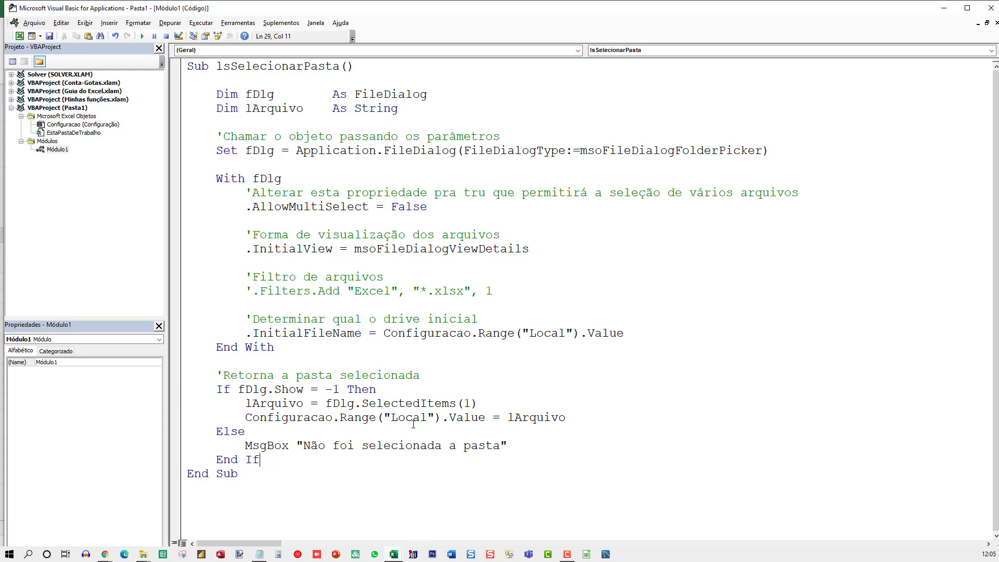
Step: Assign the lsSelecionarPasta macro to the Selecionar Pasta button in Excel
key("alt+F11")
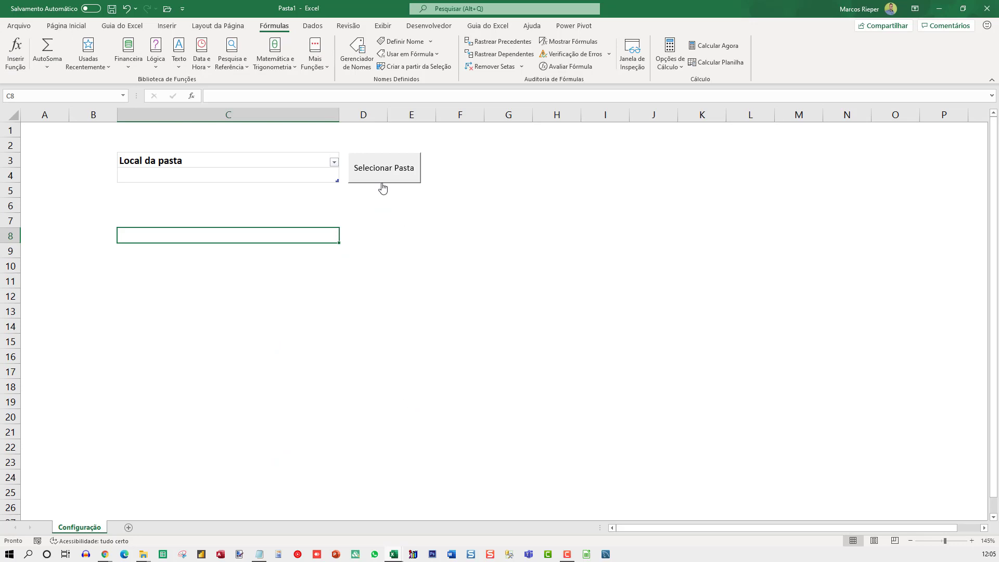
right_click(382, 187)
left_click(399, 282)
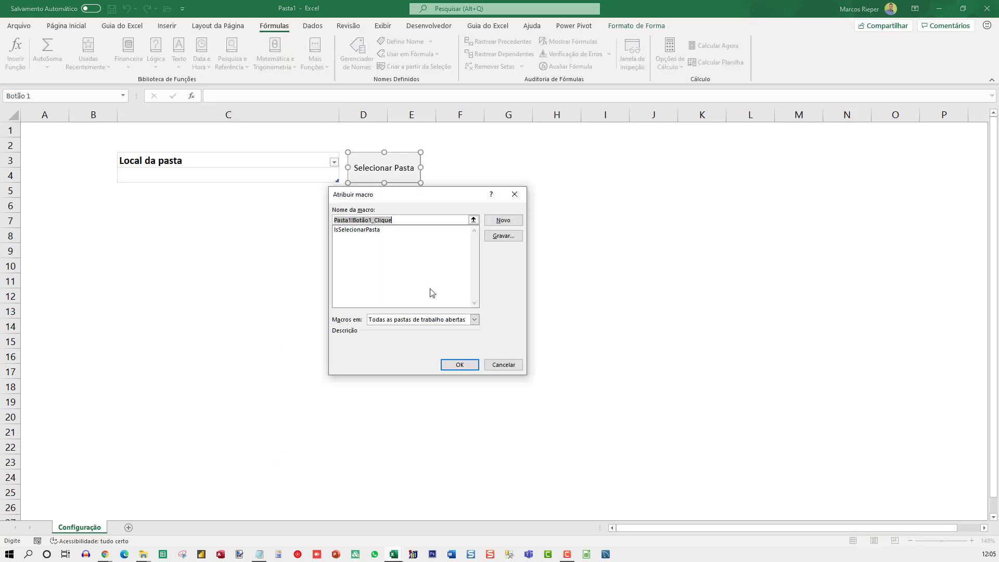
double_click(359, 230)
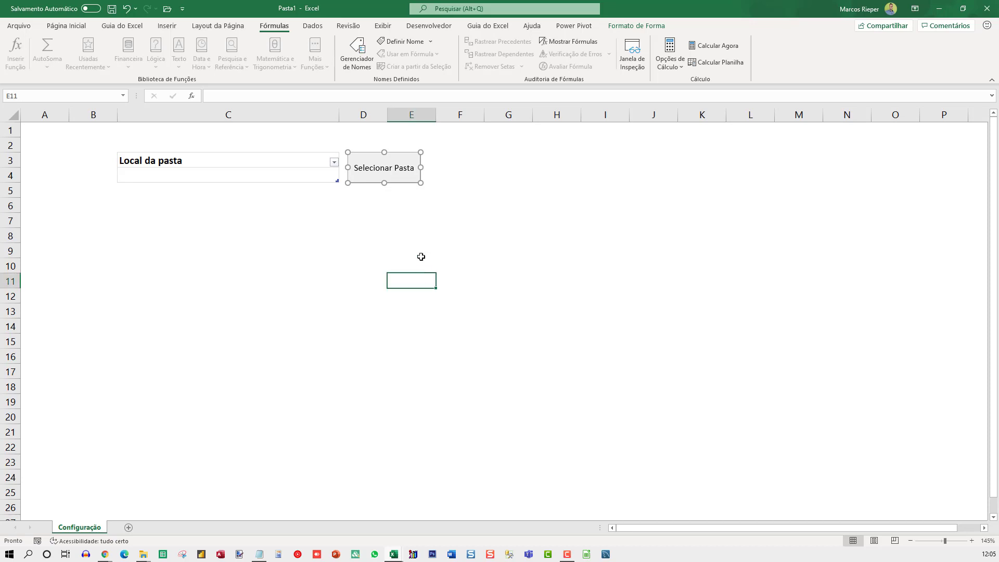
key("Escape")
Step: Run Selecionar Pasta and choose the Desktop folder 'Planilhas a unir' to fill Local da pasta
left_click(379, 186)
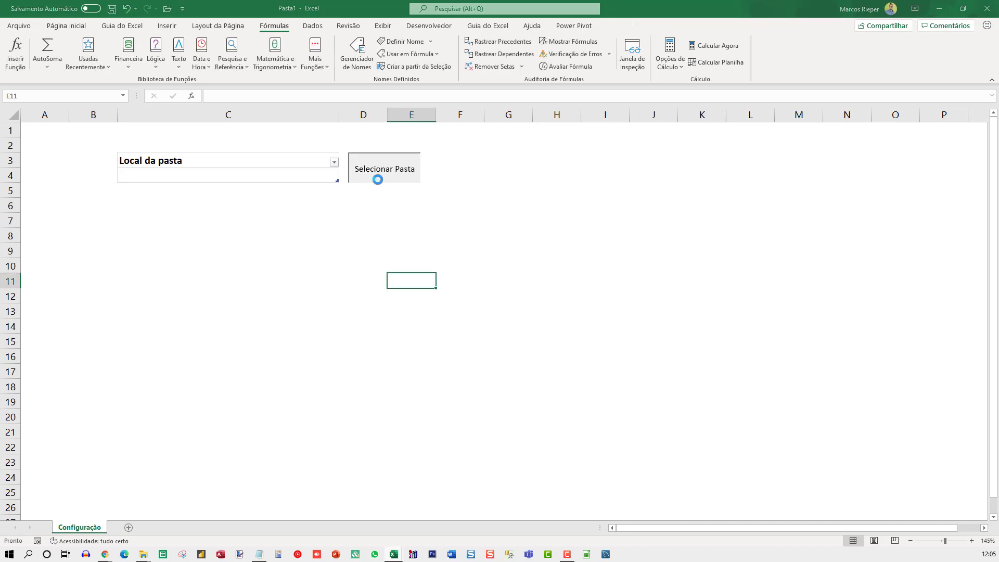
mouse_move(218, 11)
left_mouse_down()
mouse_move(429, 106)
mouse_move(446, 148)
left_mouse_up()
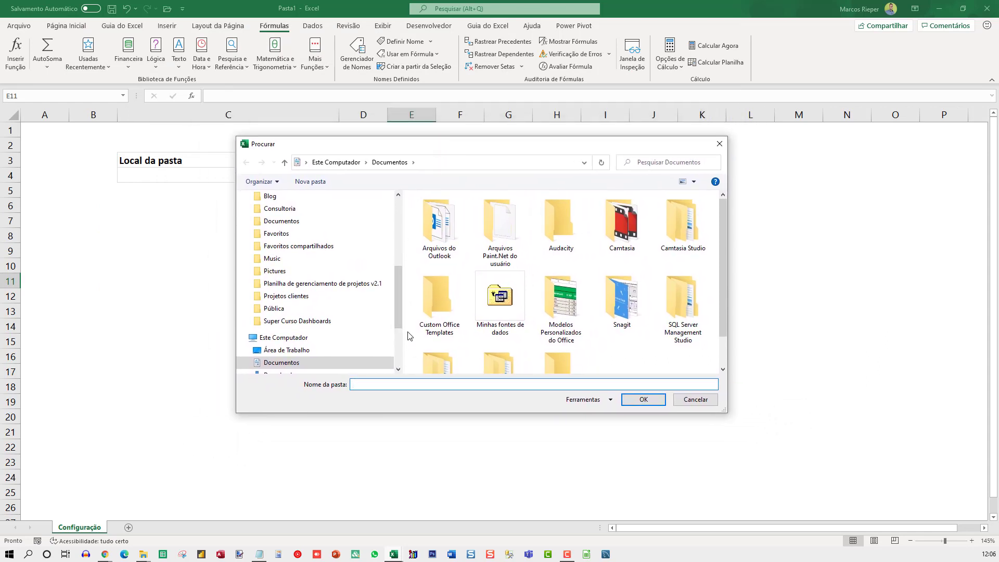
left_click_drag(399, 308, 395, 233)
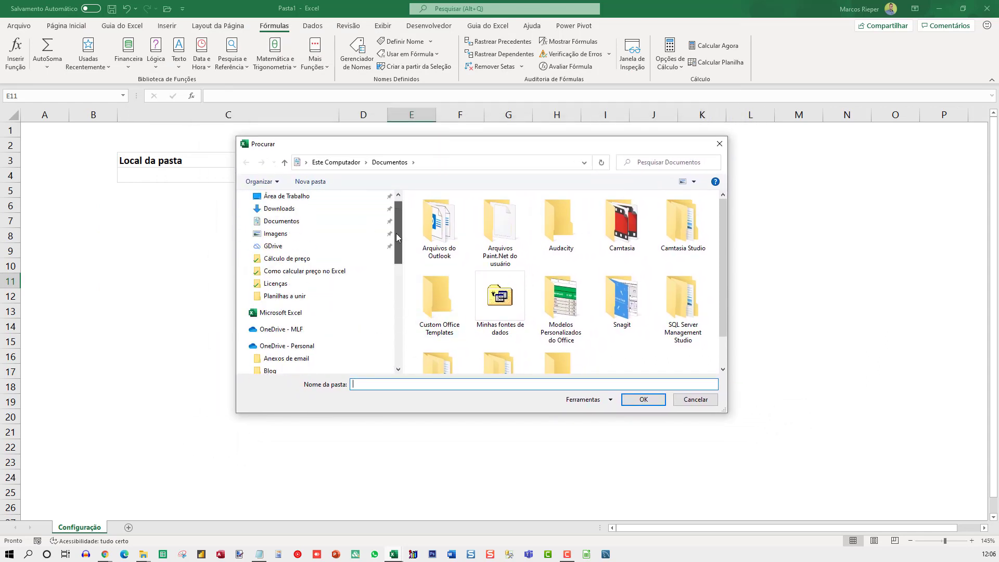
left_click(277, 218)
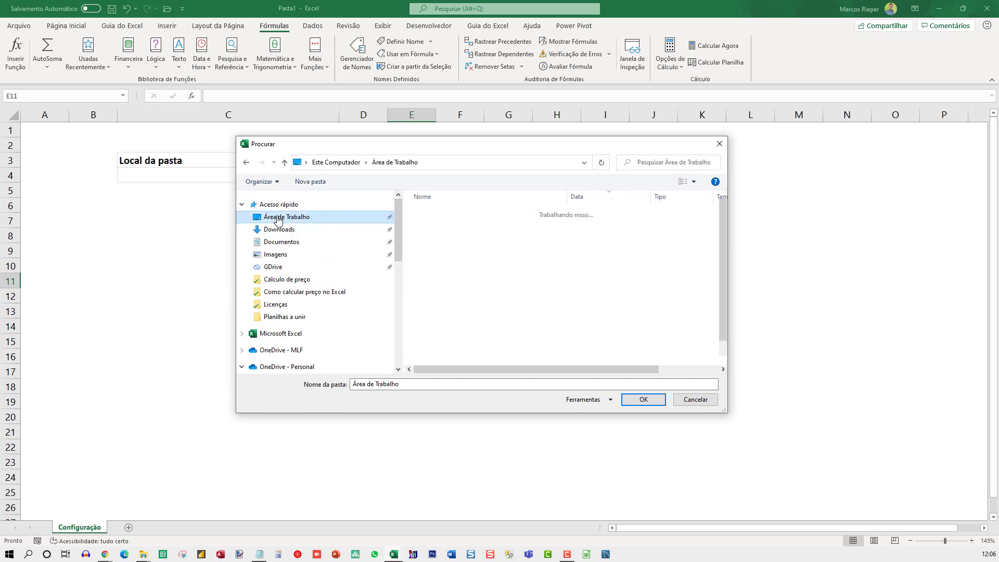
double_click(452, 212)
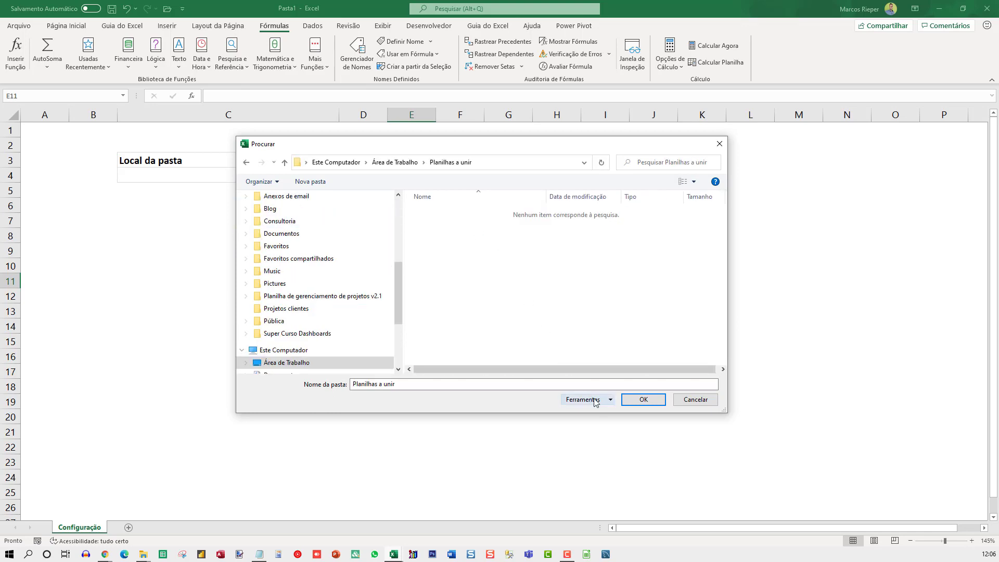
left_click(626, 401)
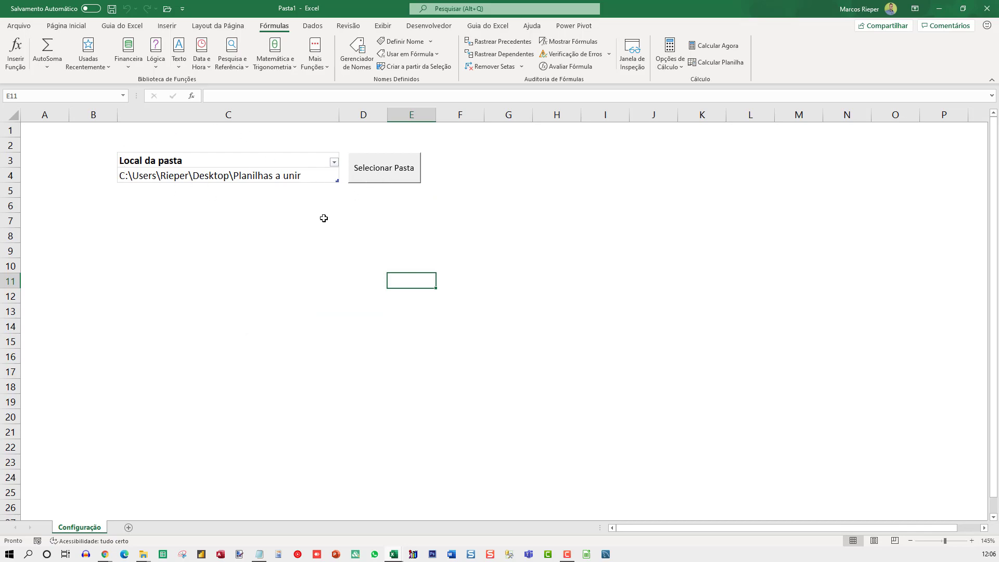
key("alt+F11")
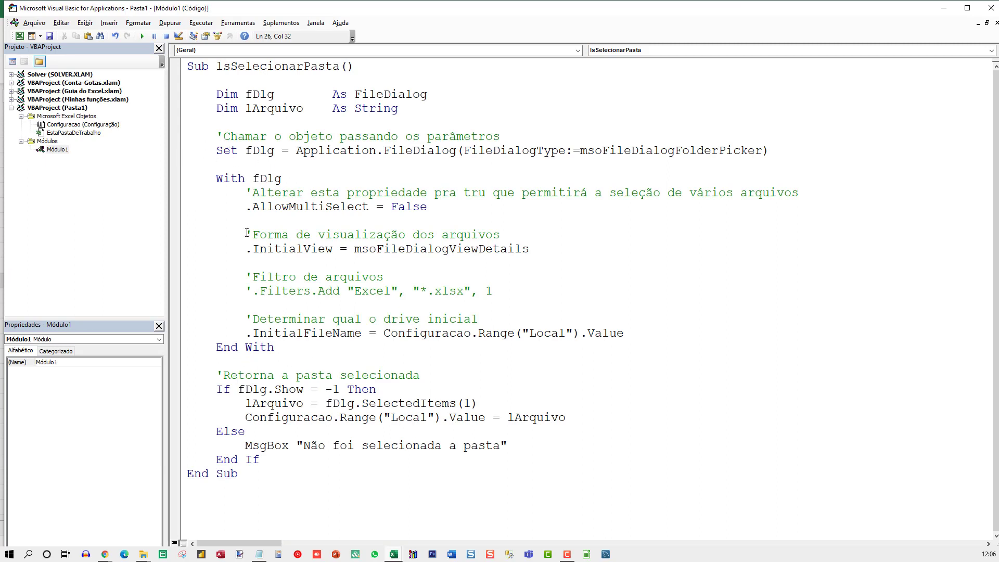
left_click_drag(241, 390, 385, 394)
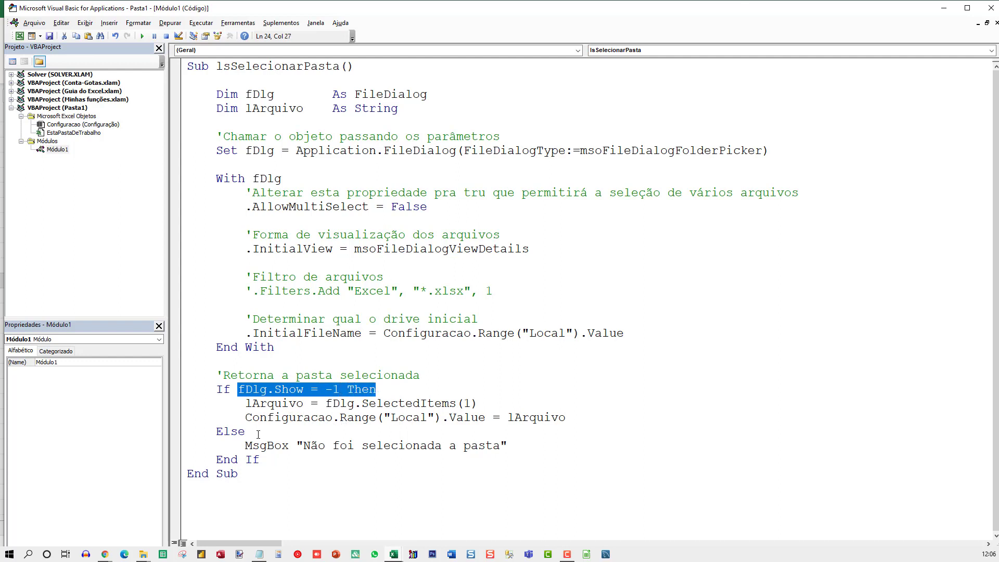
left_click_drag(273, 417, 408, 394)
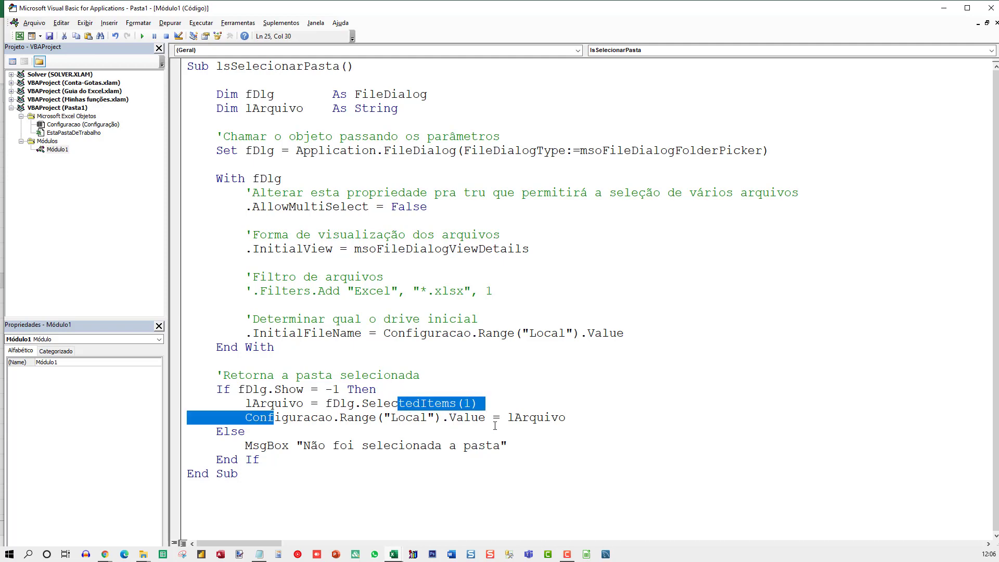
left_click_drag(495, 425, 507, 419)
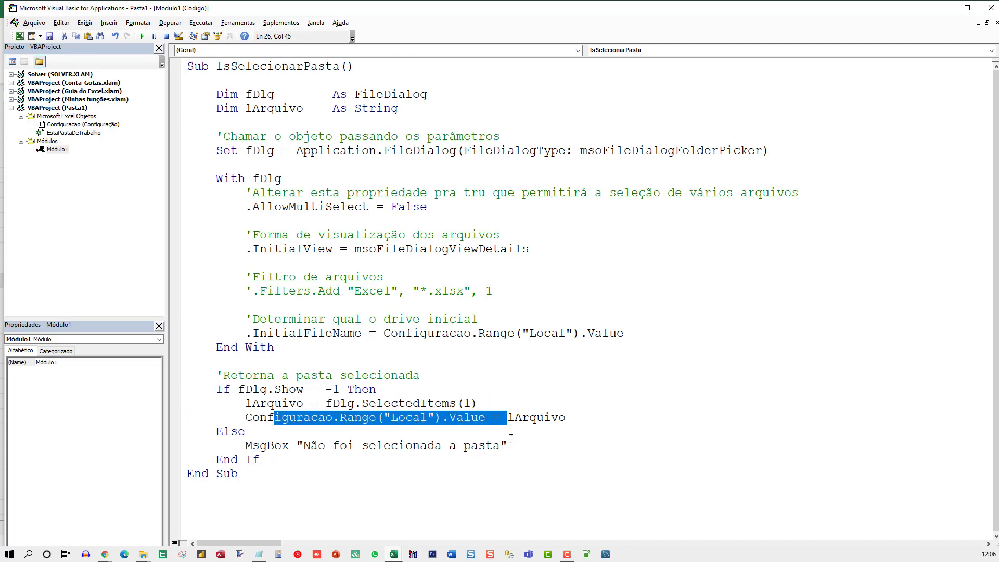
key("alt+F11")
left_click(304, 263)
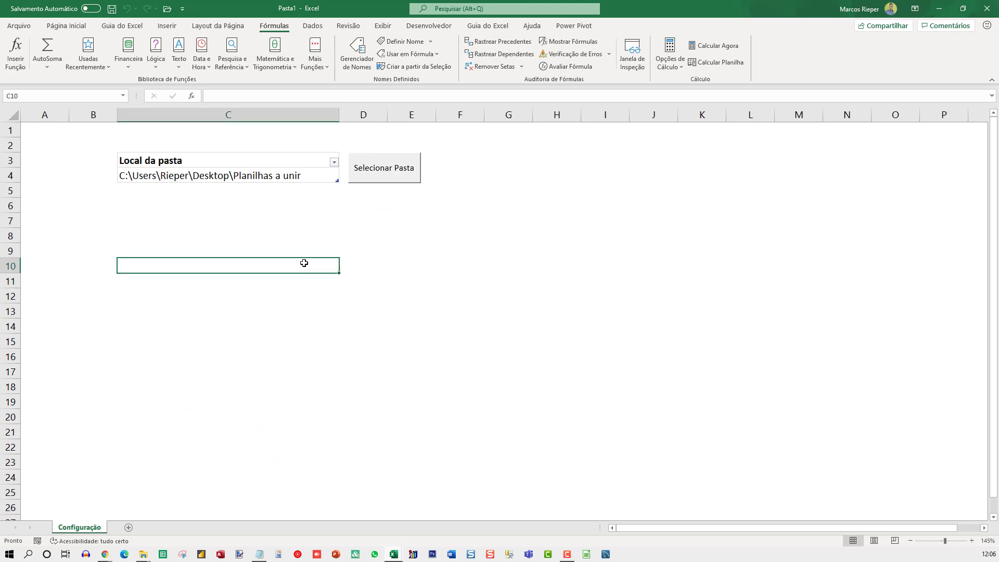